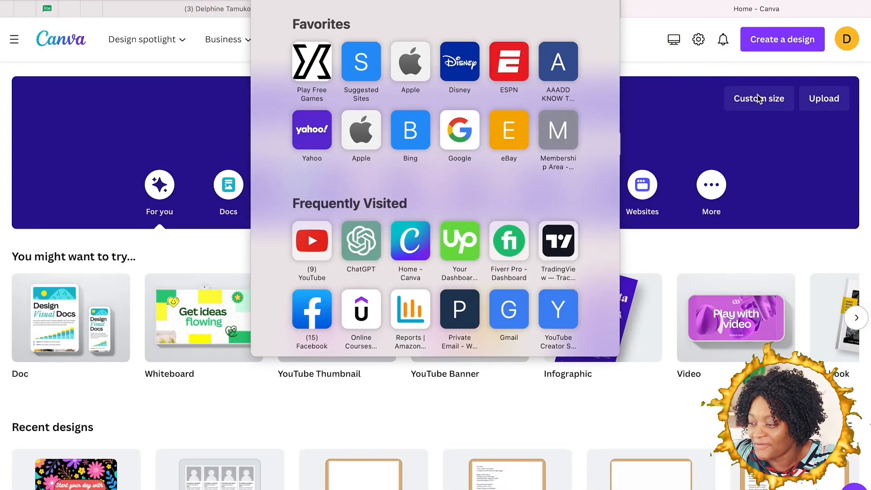
Create a new custom-size design 6 in wide and 9 in high.
left_click(683, 47)
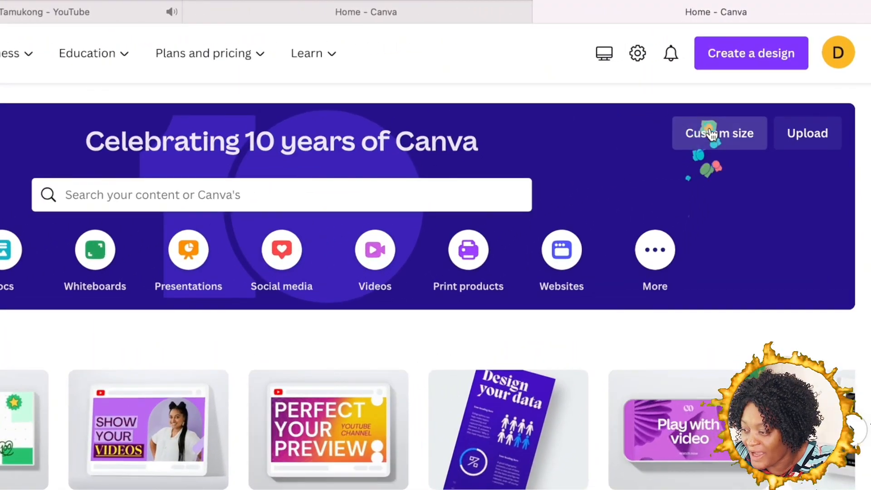
left_click(746, 98)
left_click(703, 214)
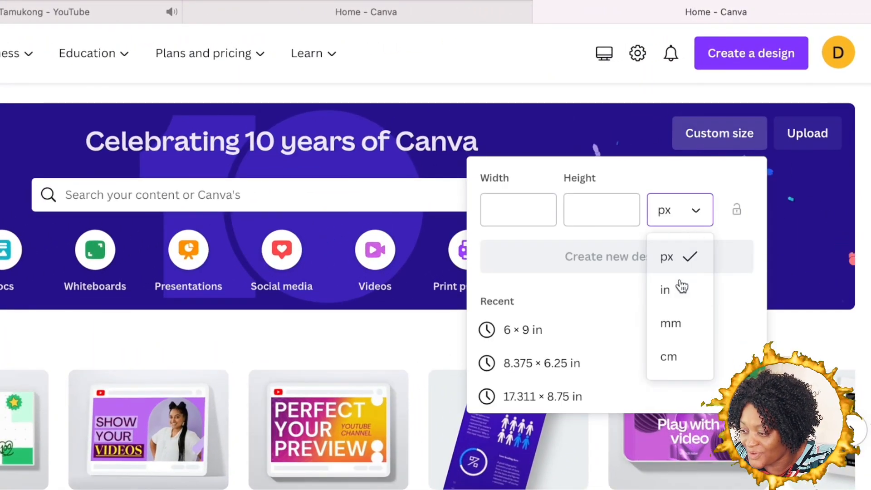
left_click(675, 295)
left_click(541, 205)
type("6")
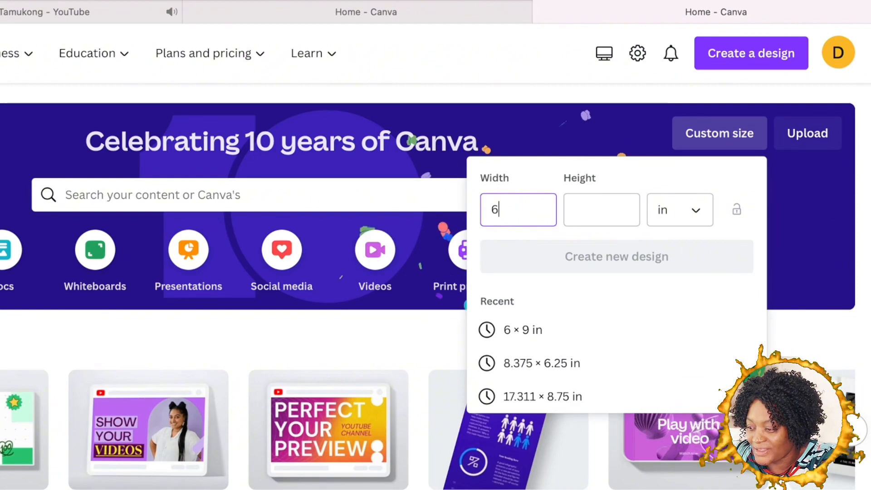
left_click(617, 211)
type("9")
left_click(617, 254)
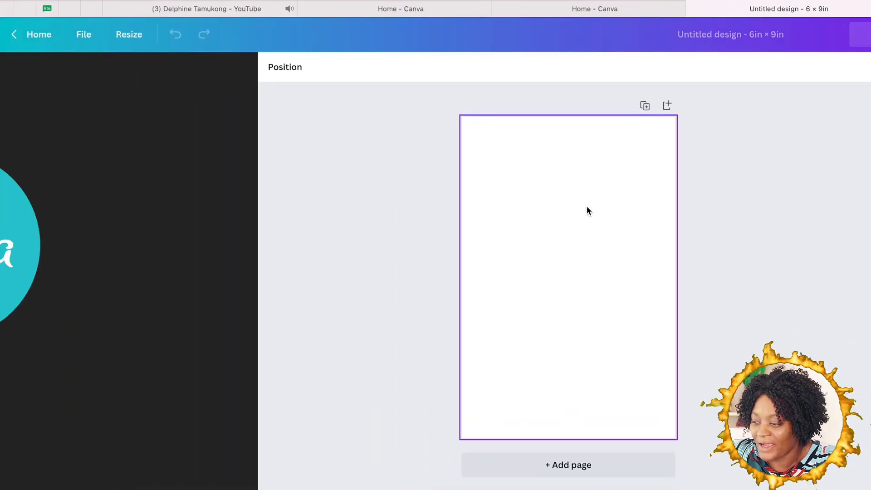
Search the elements for "lines & shapes" and add the plain straight line to the blank page.
left_click(14, 118)
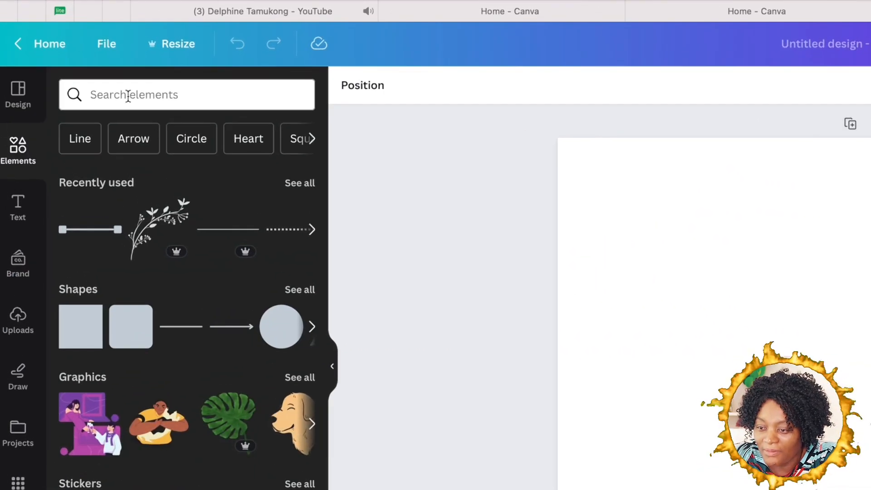
left_click(106, 73)
type("lines")
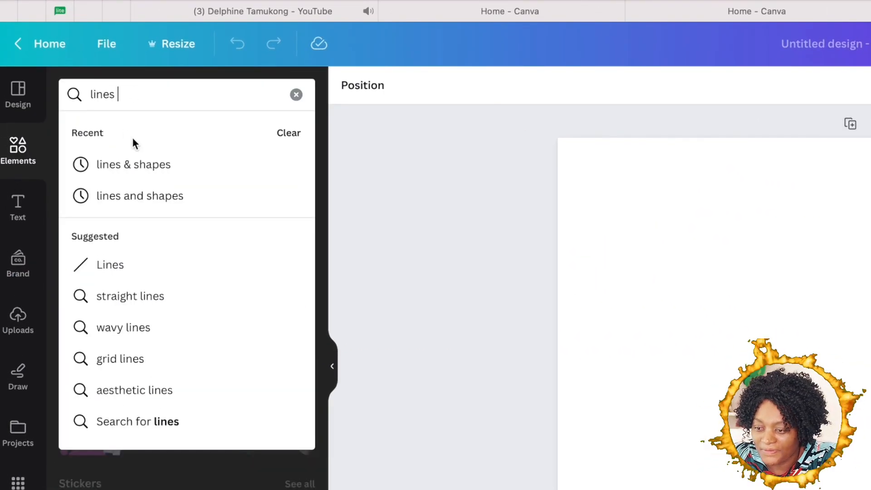
left_click(134, 165)
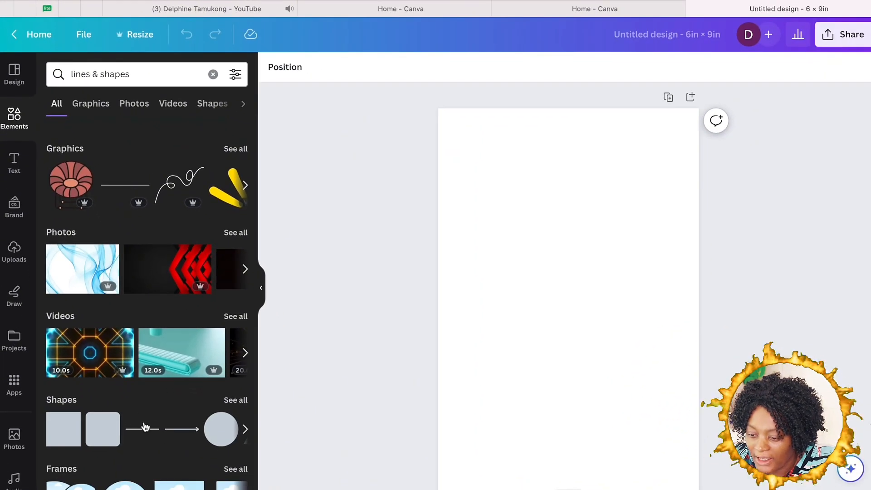
left_click(148, 431)
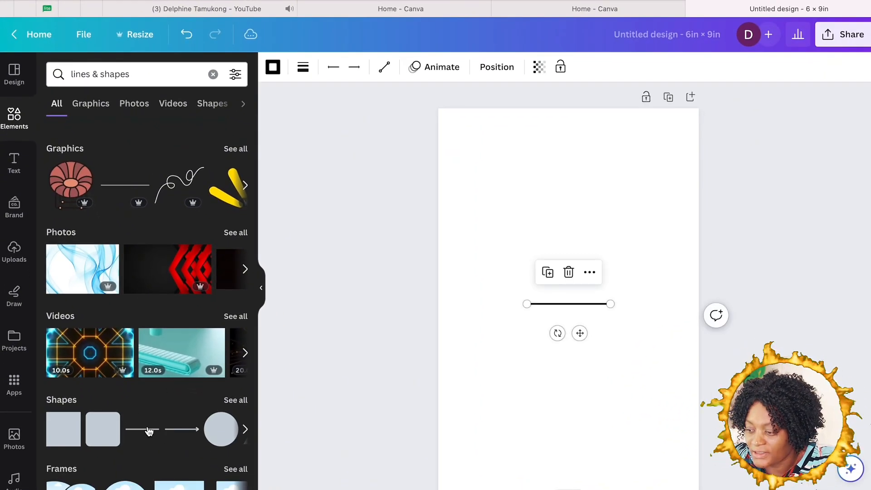
Move the line up to the page's top margin and stretch it horizontally from the left margin to the right margin.
left_click_drag(585, 301, 568, 139)
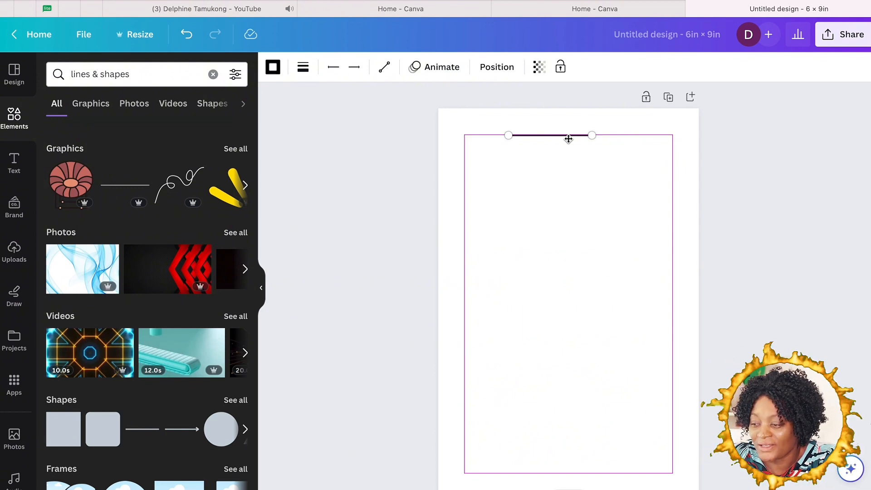
left_click_drag(568, 139, 666, 142)
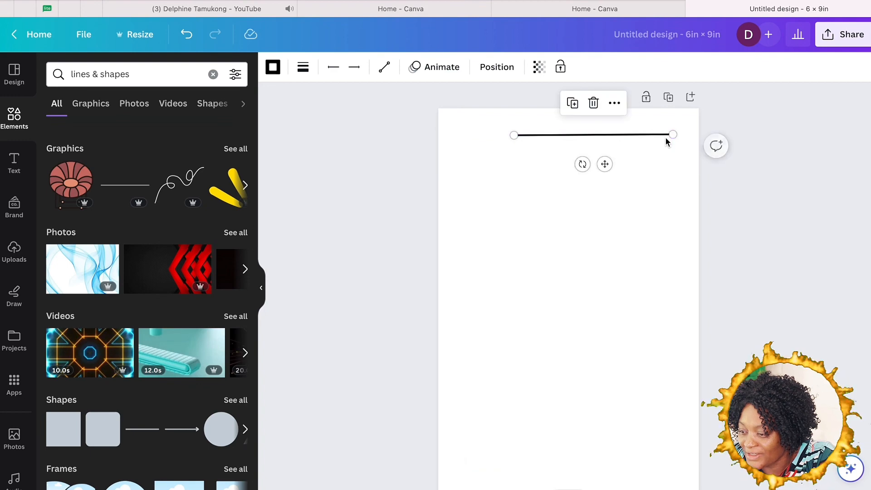
left_click_drag(514, 135, 464, 135)
left_click(513, 160)
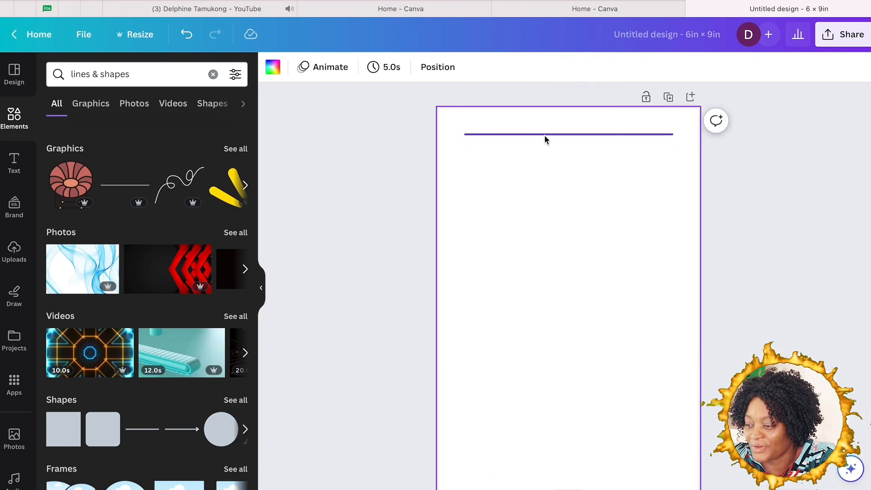
left_click(570, 135)
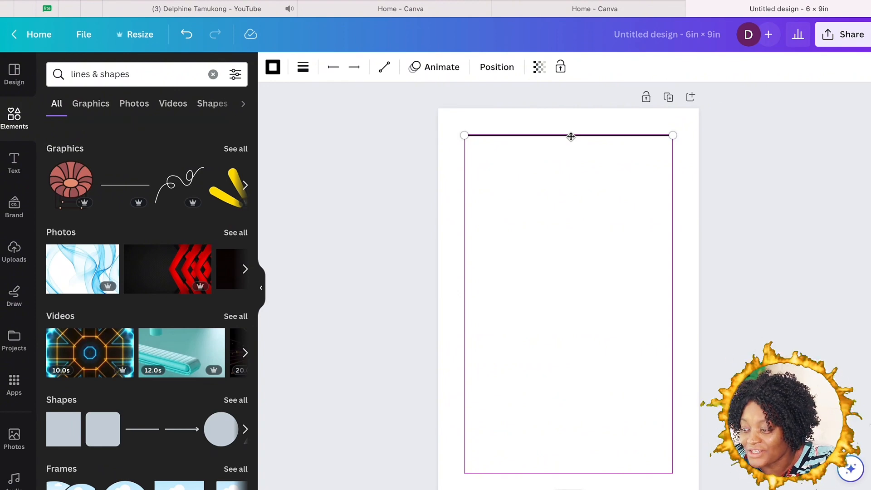
left_click_drag(571, 136, 571, 136)
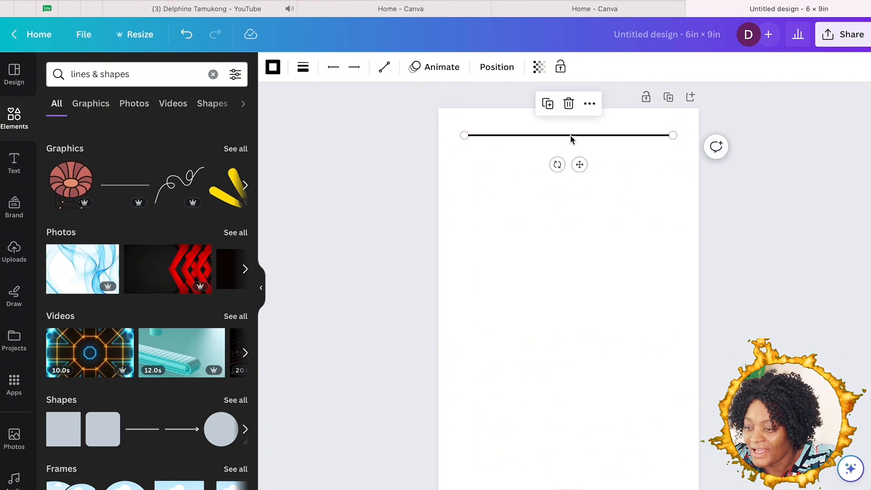
Set the top line's weight to 2, keeping the solid style.
left_click(303, 68)
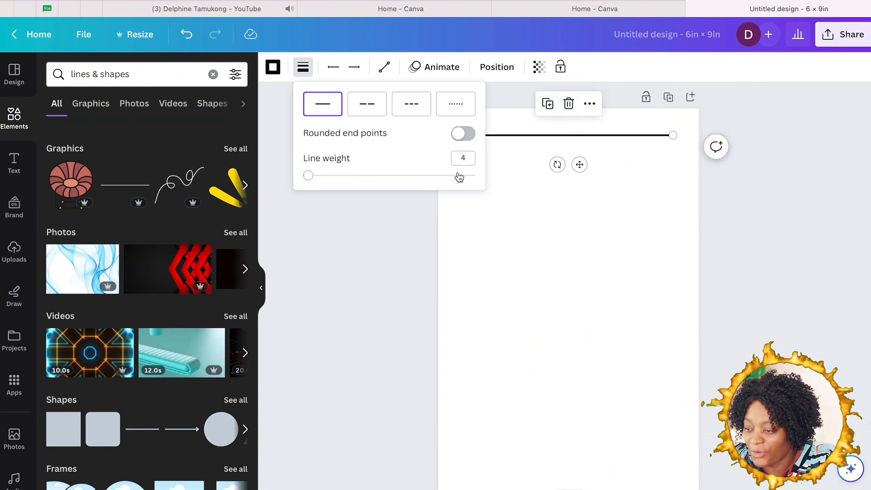
left_click_drag(312, 179, 305, 177)
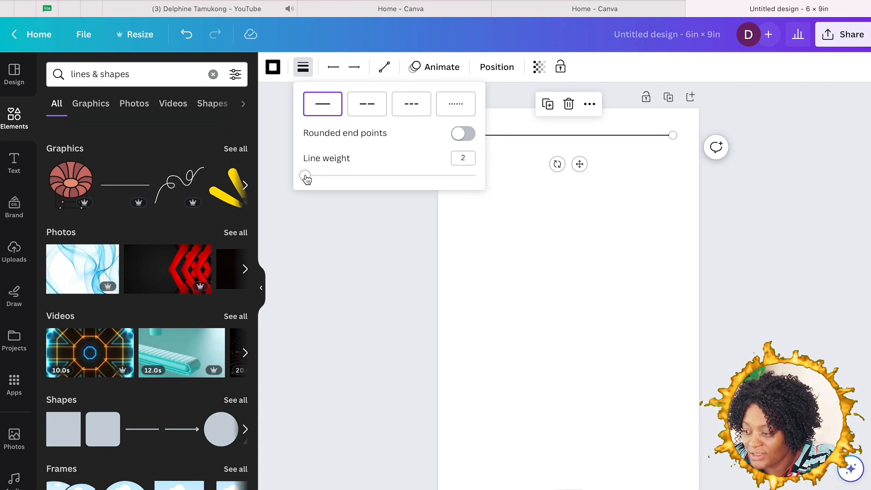
left_click(580, 193)
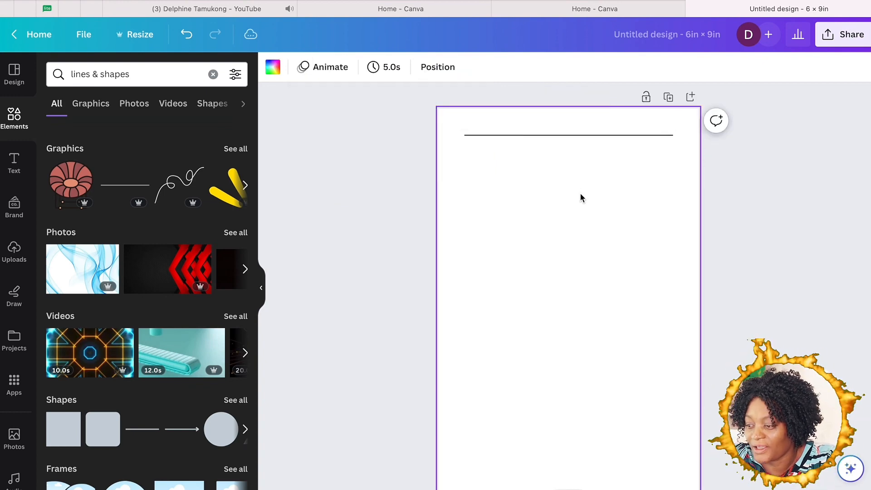
Copy the top line and place the copy about 0.35 in below it, aligned to the same margins.
left_click(560, 135)
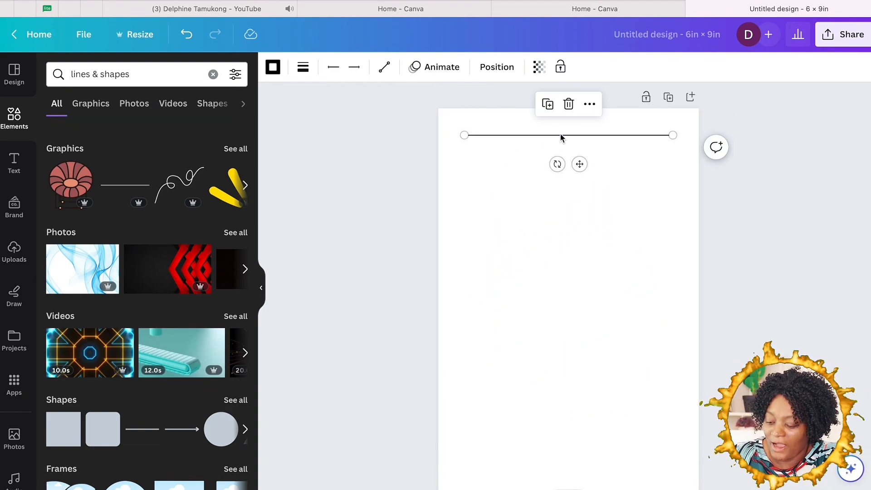
key("ctrl+c")
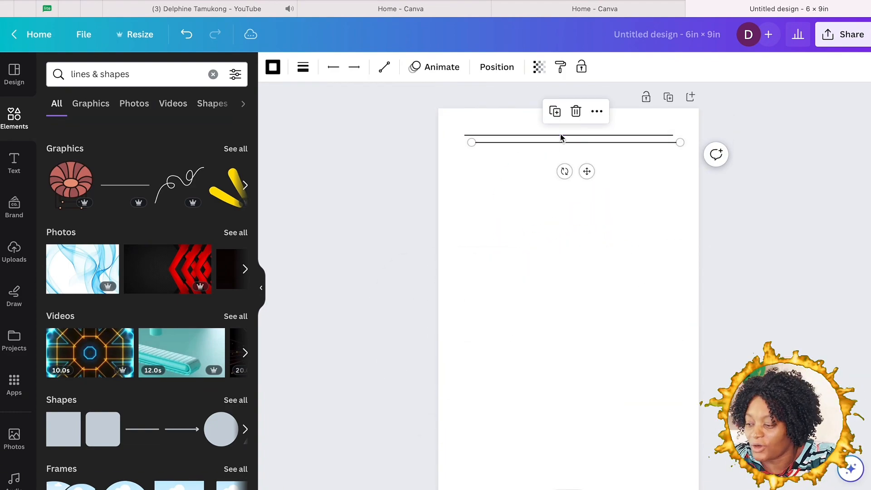
key("ctrl+v")
left_click(555, 240)
mouse_move(600, 139)
left_mouse_down()
mouse_move(589, 157)
mouse_move(587, 148)
mouse_move(587, 165)
mouse_move(590, 152)
left_mouse_up()
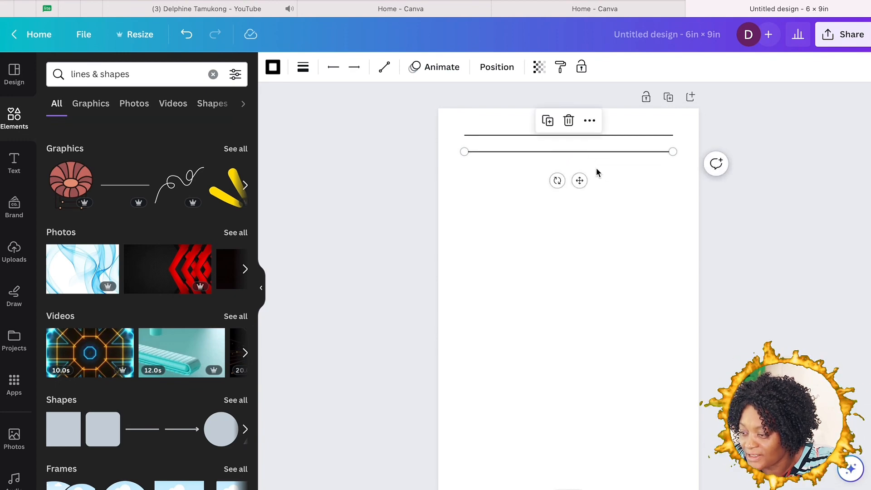
left_click(625, 219)
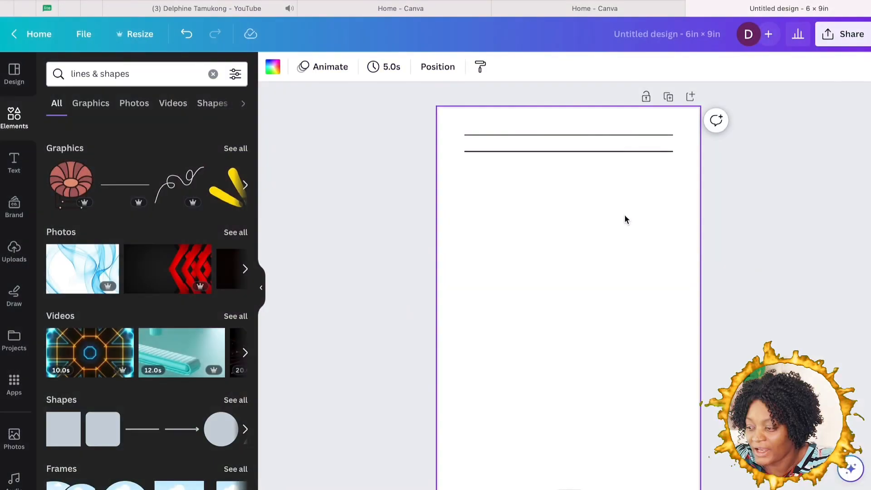
Duplicate the two lines together and place the copies directly below, aligned to the margins with the same 0.354 spacing.
left_click(640, 135)
left_click_drag(642, 122, 658, 179)
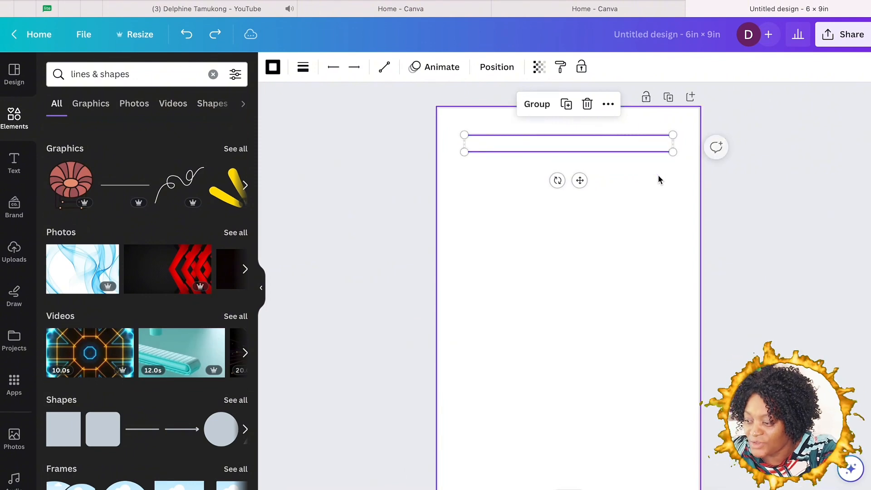
key("ctrl+d")
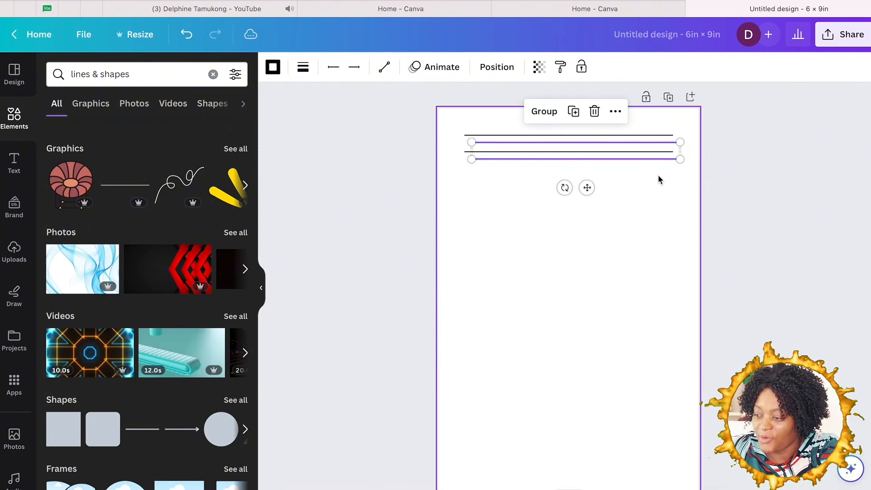
left_click_drag(638, 154, 633, 179)
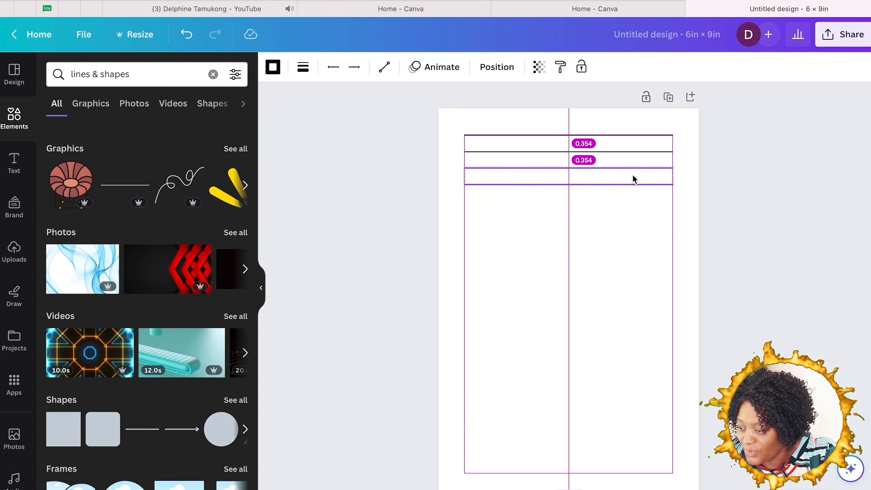
left_click_drag(633, 176, 633, 176)
left_click(638, 204)
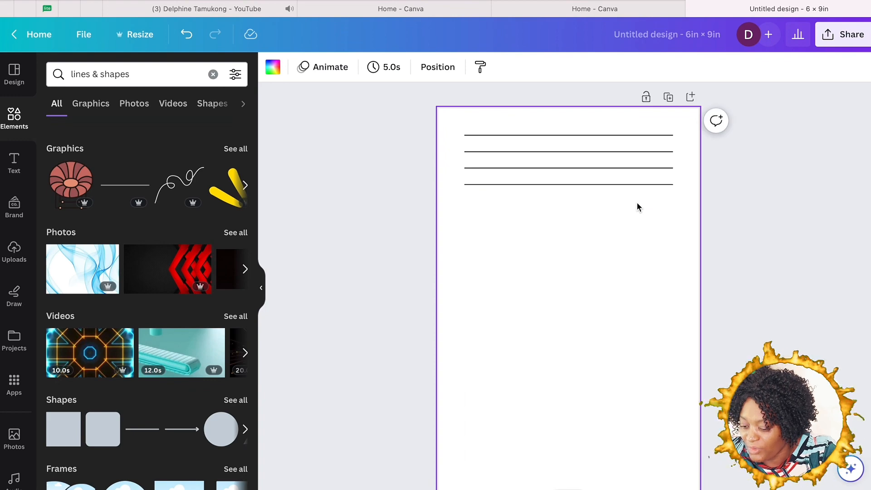
Duplicate all four lines and place the copies below them, aligned to the margins with matching spacing.
key("ctrl+a")
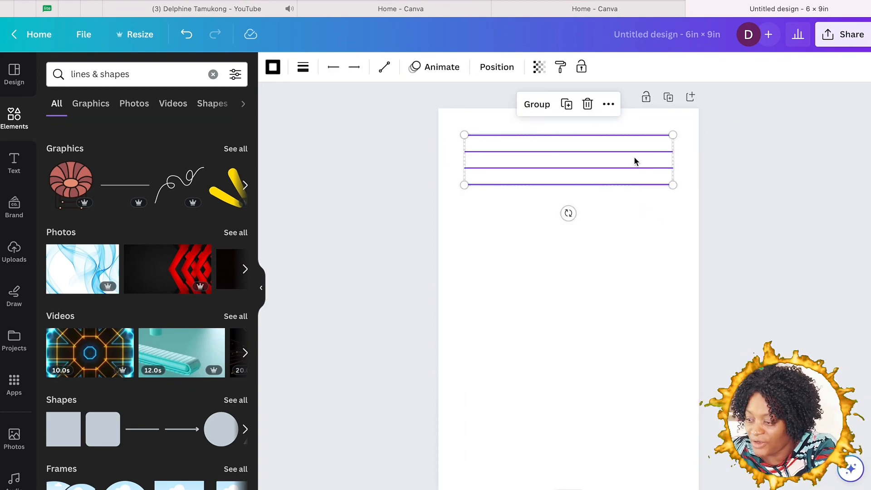
key("ctrl+d")
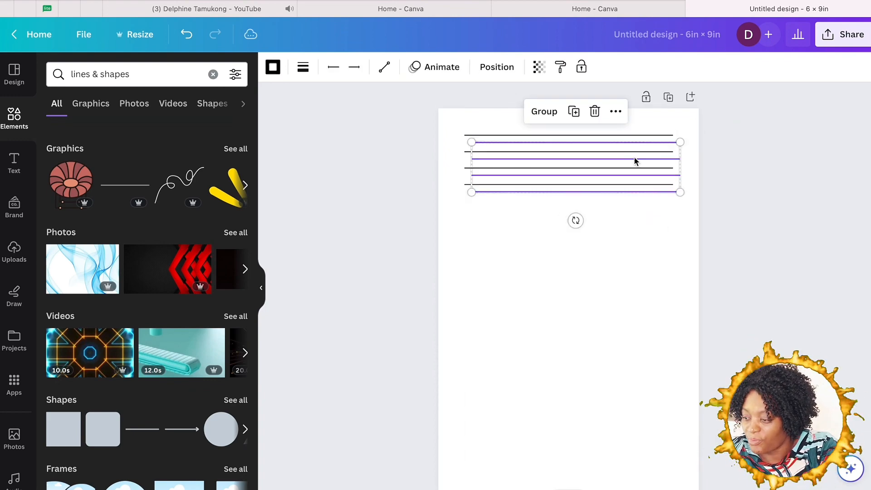
left_click_drag(634, 160, 630, 216)
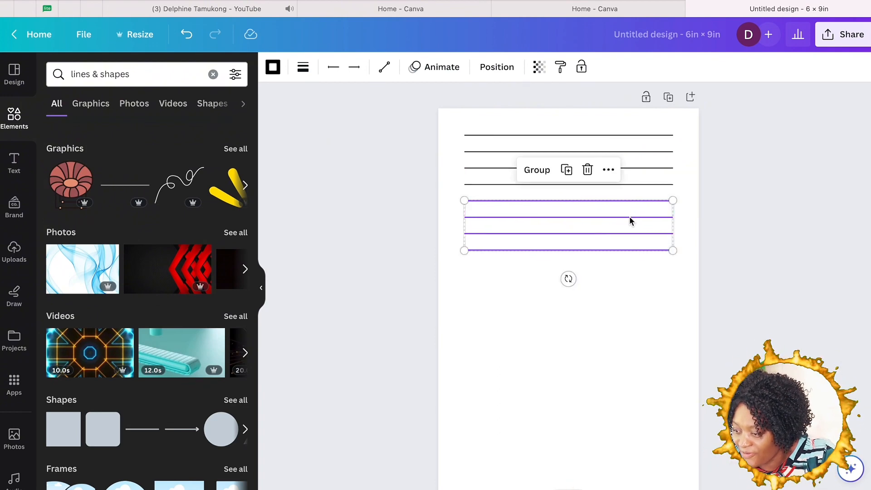
left_click(631, 272)
Duplicate all eight lines and place the copies below them, aligned to the margins at the same 0.354 spacing.
key("ctrl+a")
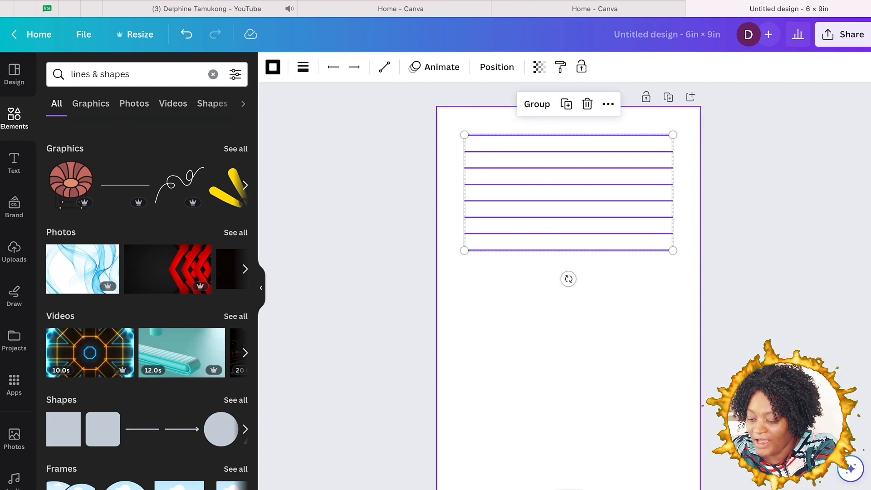
key("ctrl+d")
left_click_drag(618, 242, 613, 365)
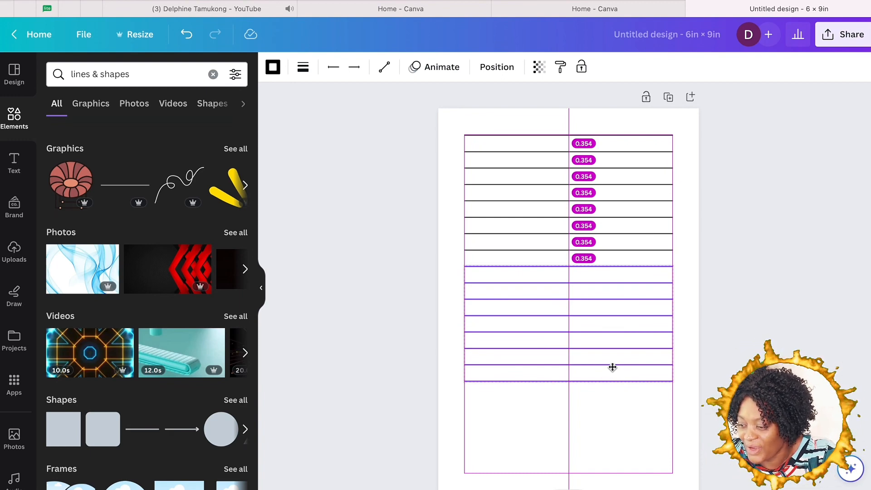
left_click_drag(613, 367, 612, 366)
left_click(614, 389)
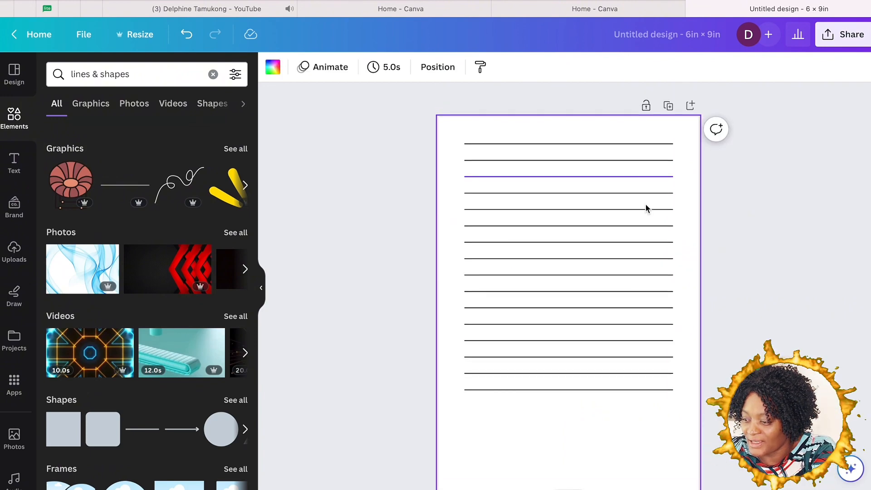
Duplicate the six uppermost lines and place the copies below the last line to fill the page down to the bottom margin.
left_click_drag(640, 133, 673, 227)
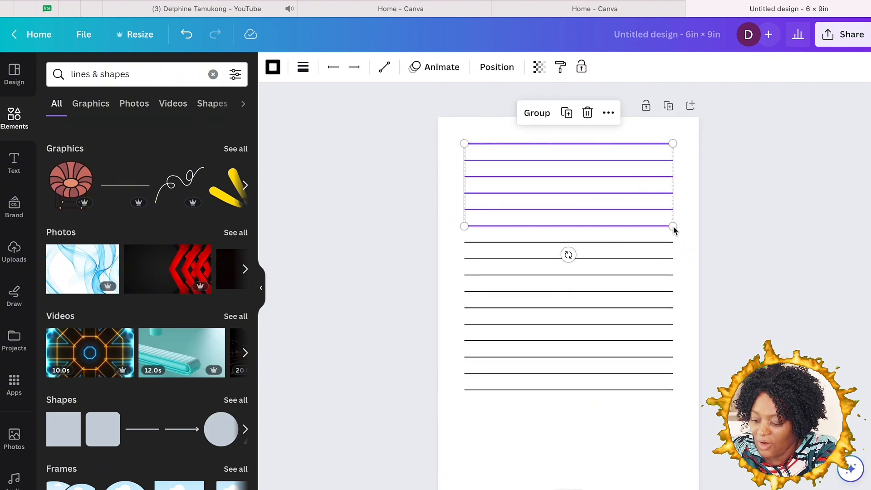
key("ctrl+d")
left_click_drag(624, 175, 614, 426)
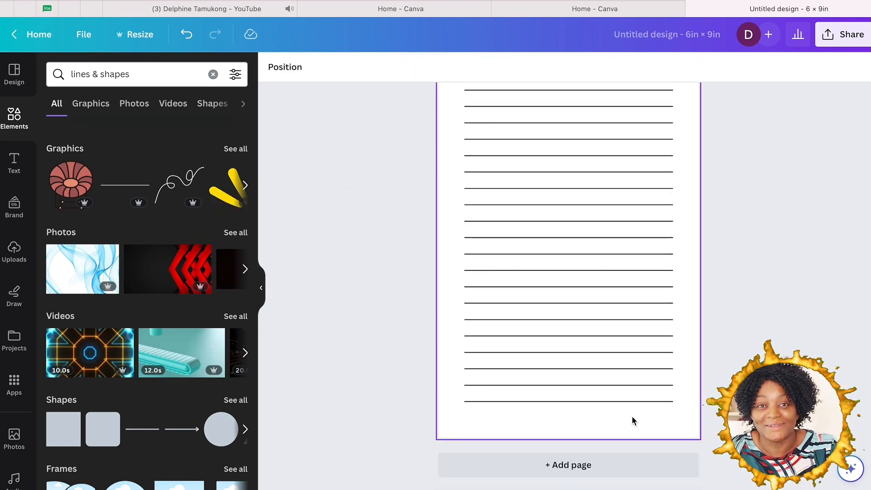
scroll(631, 416, "up", 2)
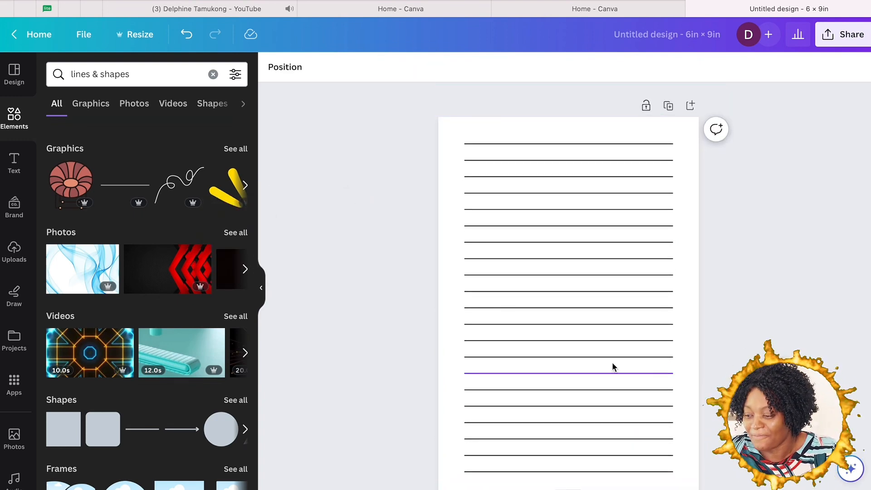
Shorten the uppermost line from its left end to about 1.6 in, keeping its right end at the margin.
left_click(601, 145)
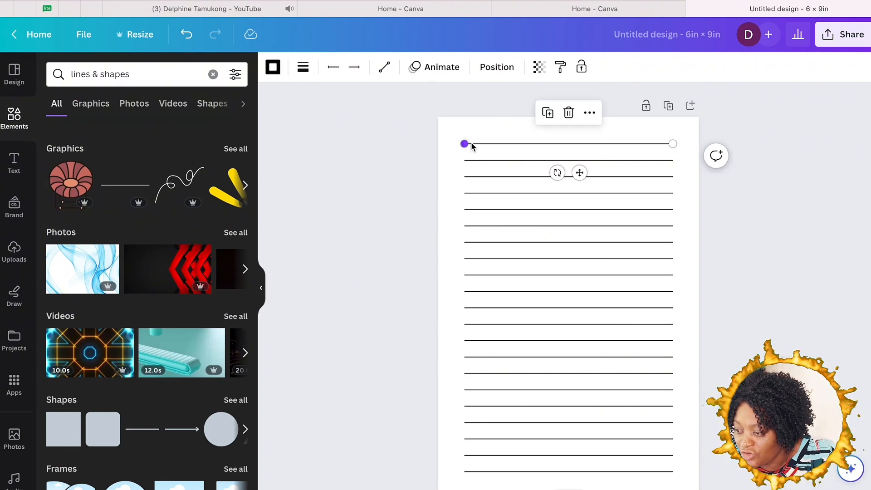
left_click_drag(472, 146, 600, 148)
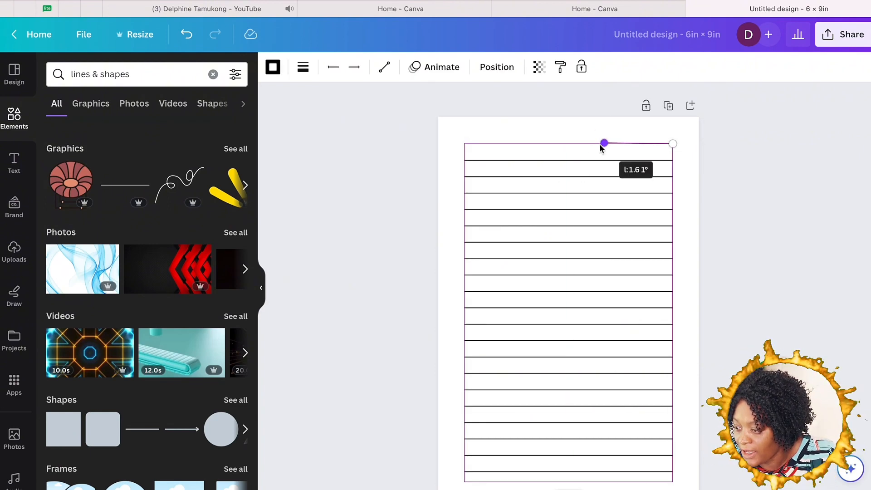
left_click(556, 149)
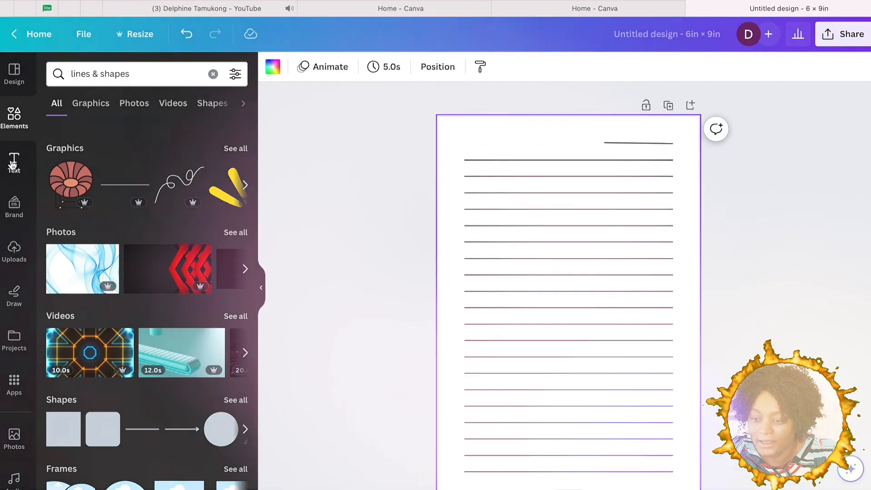
Add a subheading above the short line, shrink it, and change its text to "Date:".
left_click(14, 163)
left_click(101, 262)
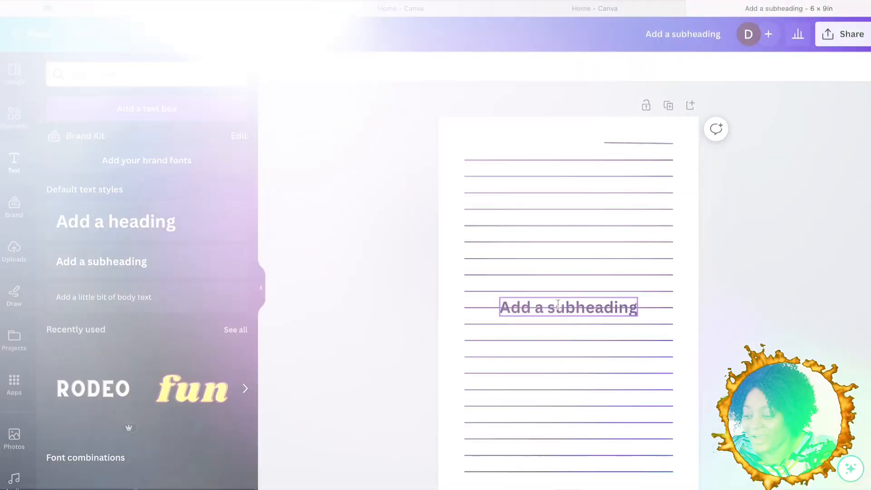
left_click_drag(571, 300, 580, 133)
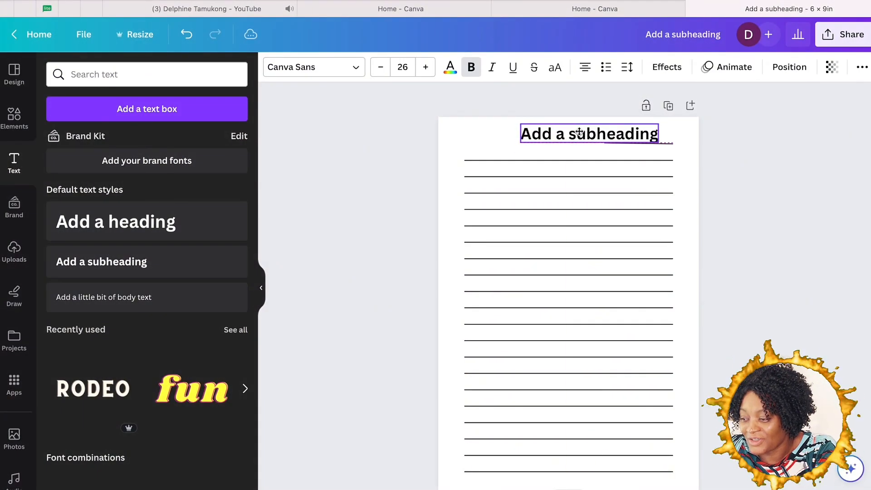
left_click_drag(521, 124, 598, 136)
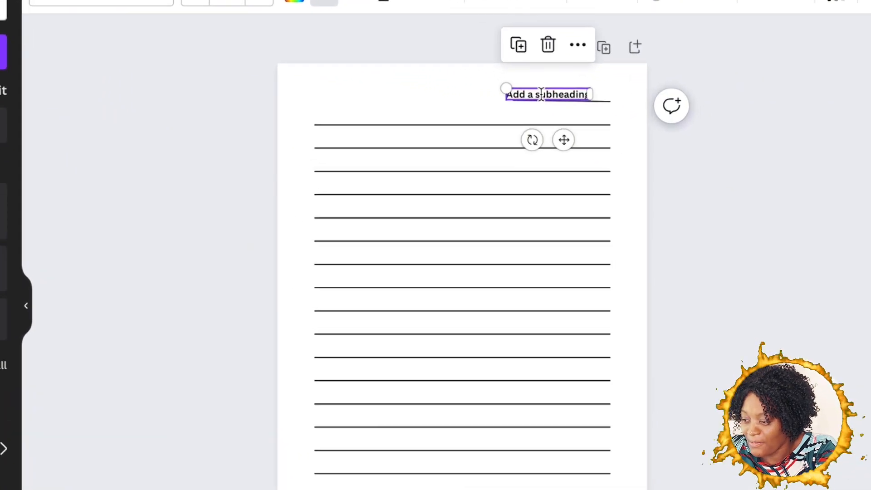
double_click(601, 127)
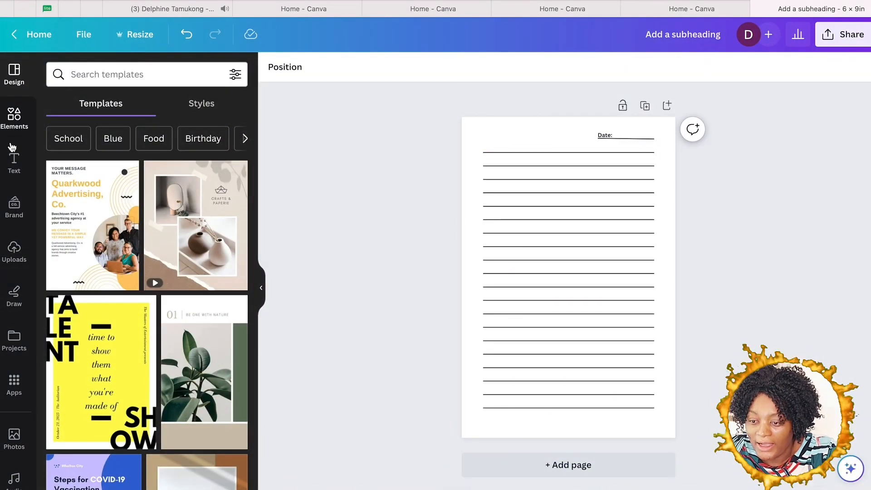
left_click(14, 161)
left_click(114, 261)
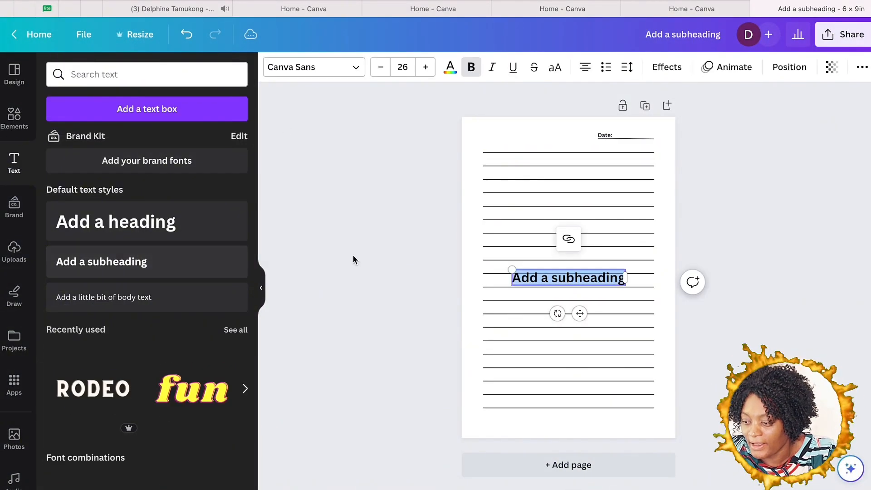
left_click(574, 301)
left_click(610, 279)
left_click_drag(609, 278, 654, 433)
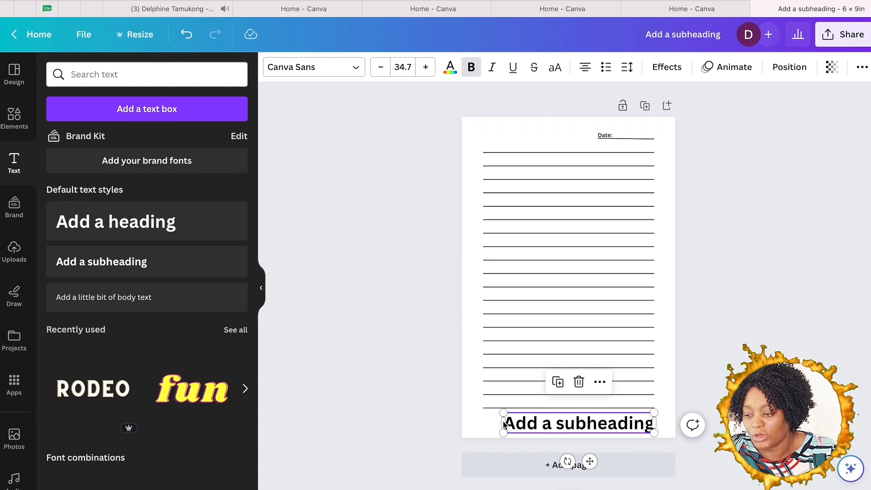
left_click_drag(504, 413, 466, 408)
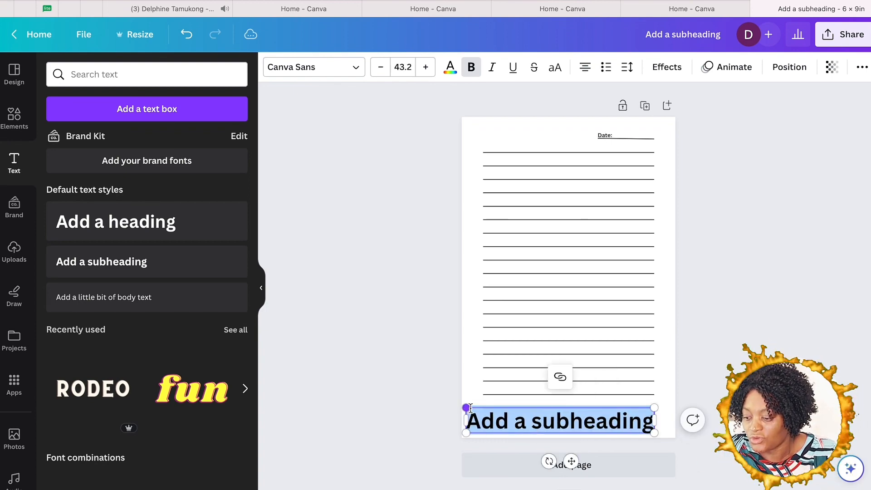
left_click(382, 71)
left_click(382, 70)
left_click(382, 71)
left_click(382, 71)
left_click(382, 71)
left_click(382, 71)
left_click(382, 71)
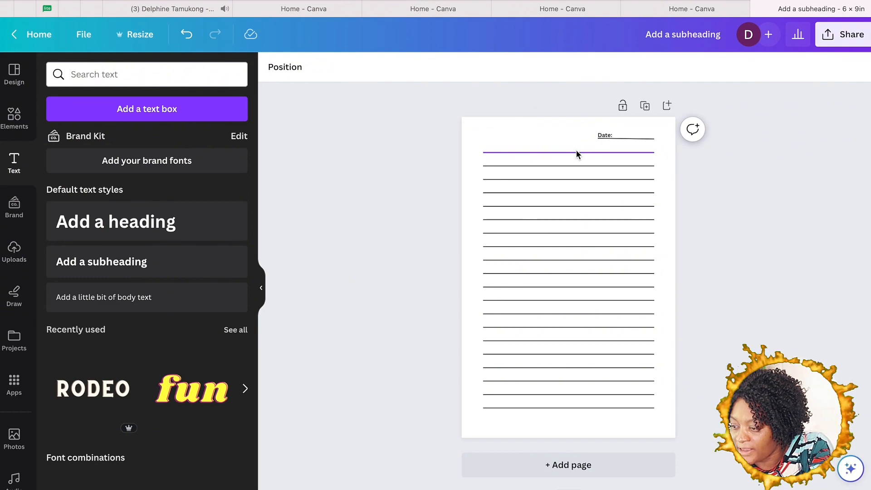
Delete the first full-width line and place a body text reading "His Mercies Renew Me Daily" in its place.
left_click(577, 153)
key("Delete")
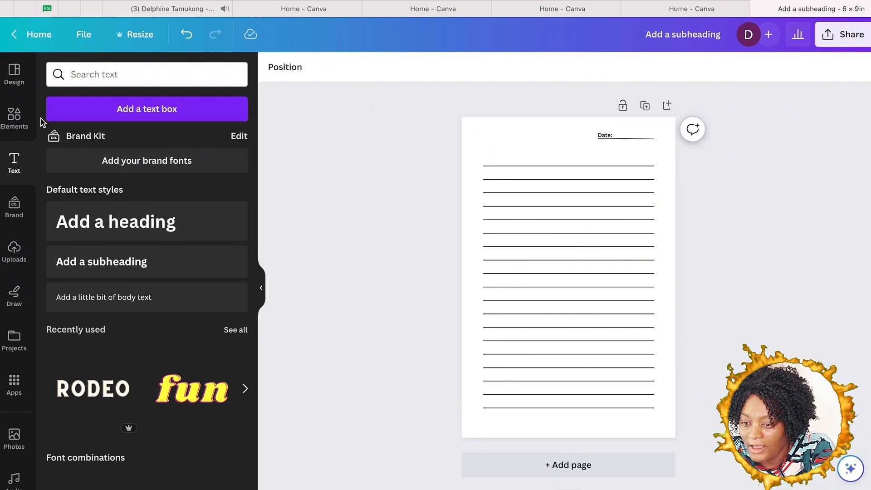
left_click(92, 295)
left_click(416, 283)
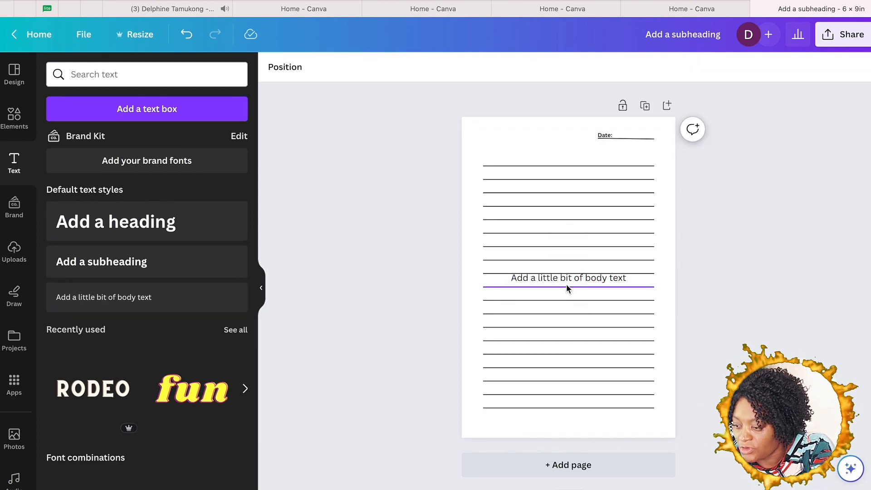
left_click(567, 286)
left_click_drag(567, 277, 567, 159)
double_click(567, 159)
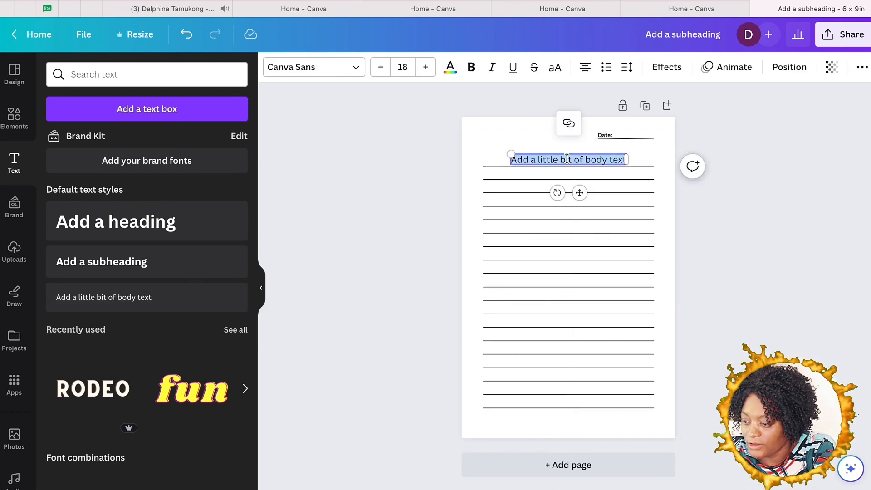
type("His Mercies Renew Me Daily")
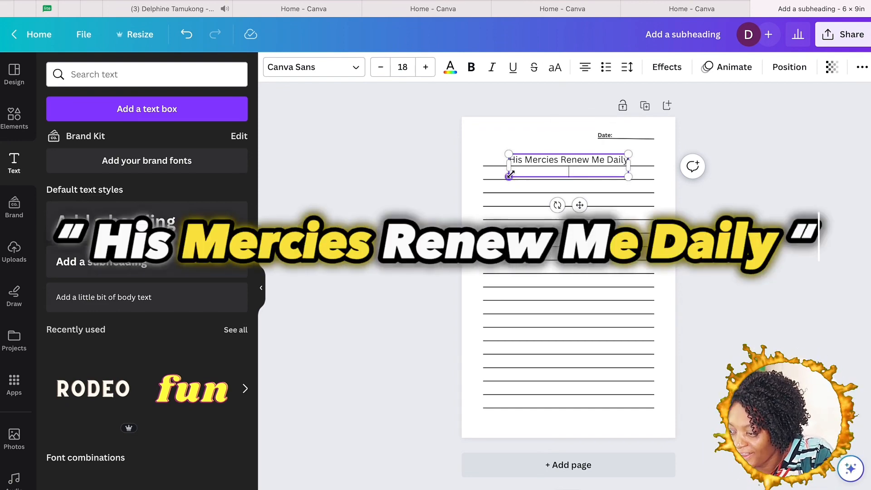
Enlarge the title "His Mercies Renew Me Daily" to font size 23.7 and place it between the date line and the first ruled line.
left_click_drag(509, 154, 483, 144)
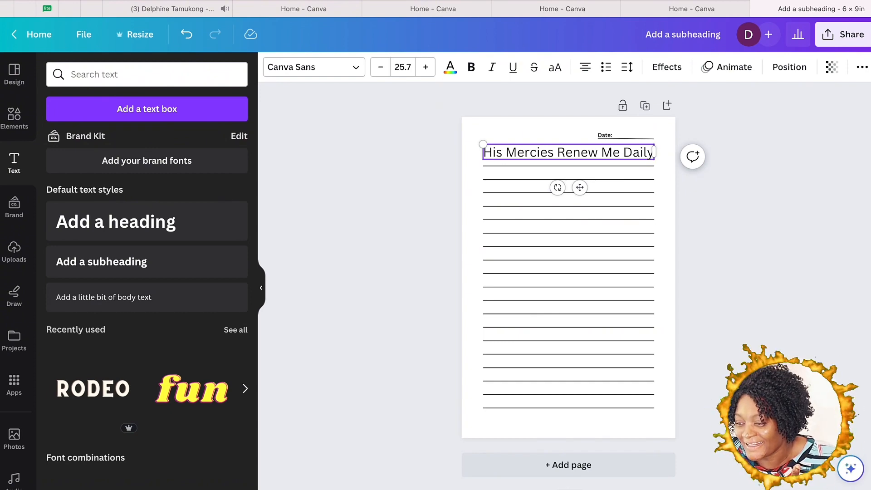
left_click(382, 65)
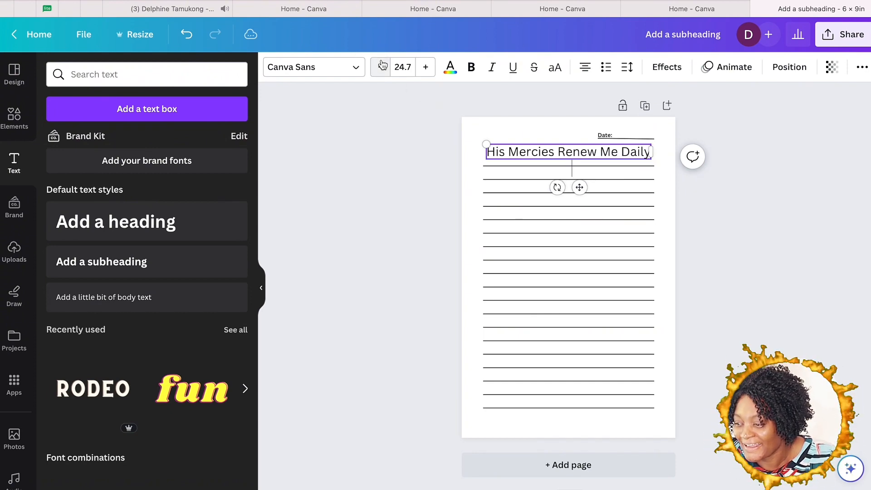
left_click(383, 64)
left_click(529, 127)
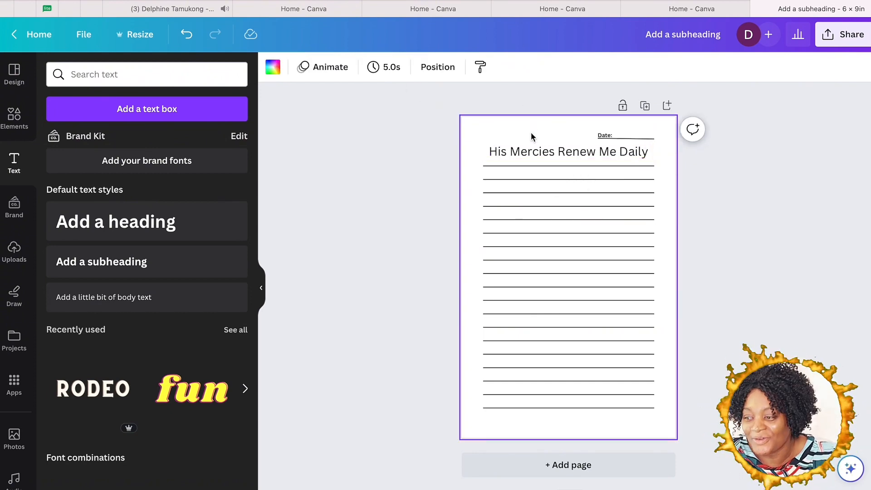
left_click_drag(537, 146, 537, 148)
left_click(664, 182)
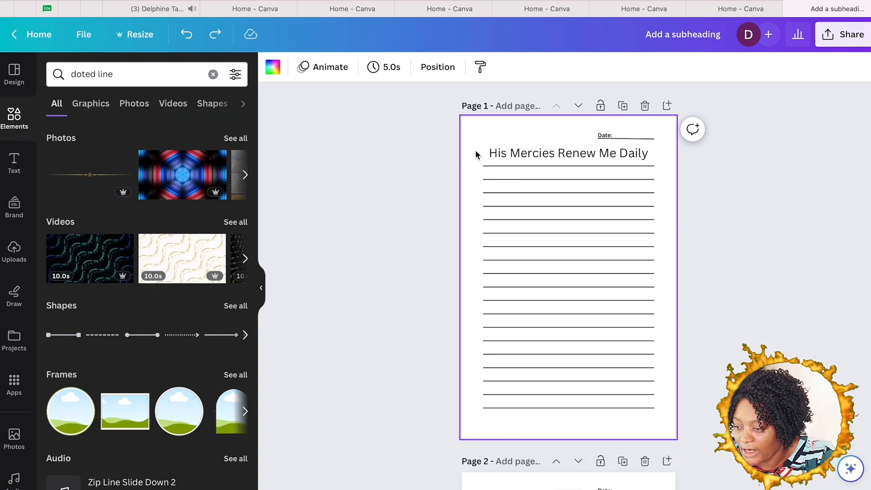
Space the title and all full-width lines evenly with Tidy up.
left_click_drag(483, 178, 492, 417)
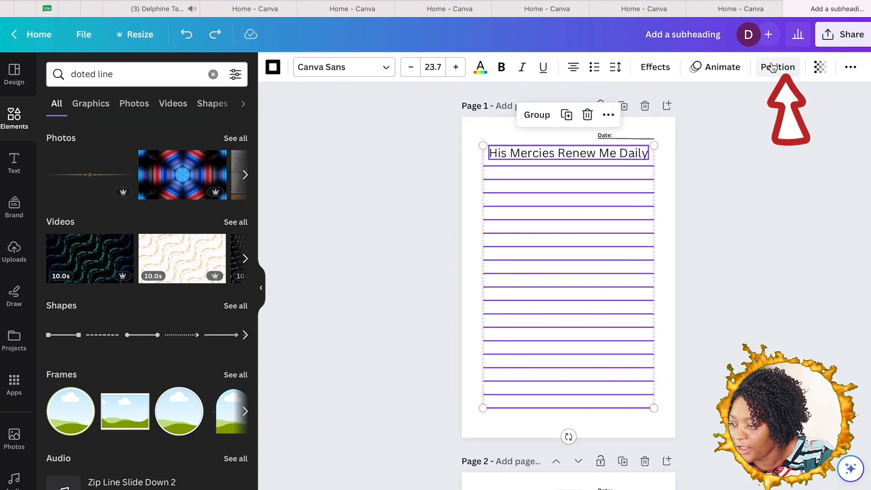
left_click(774, 67)
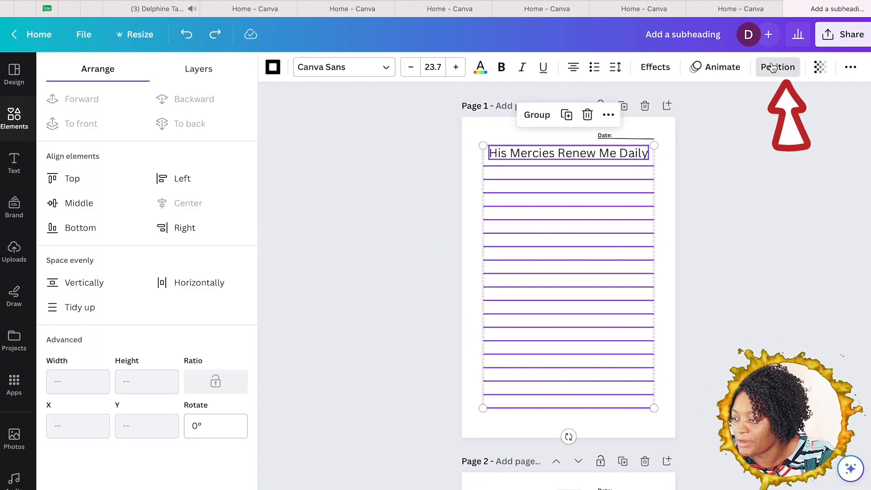
left_click(86, 308)
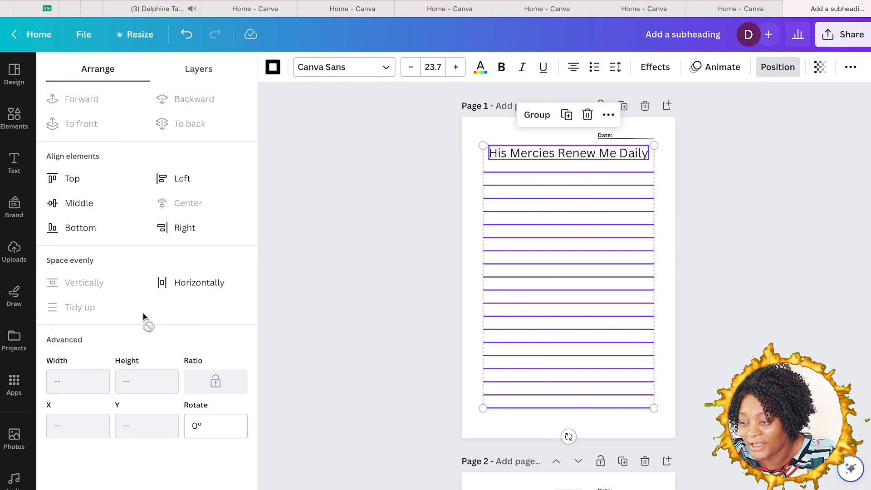
left_click(473, 295)
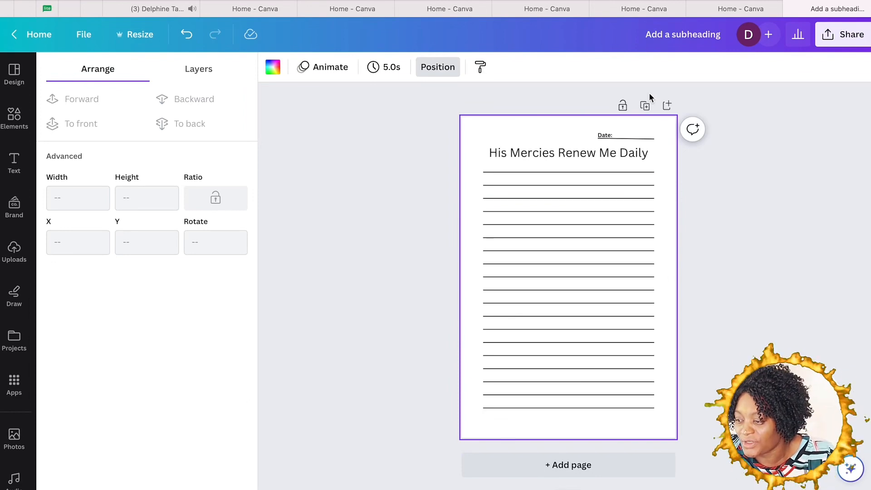
Duplicate the page and change the copy's title to "Grateful for Blessings Seen and Unseen".
left_click(645, 107)
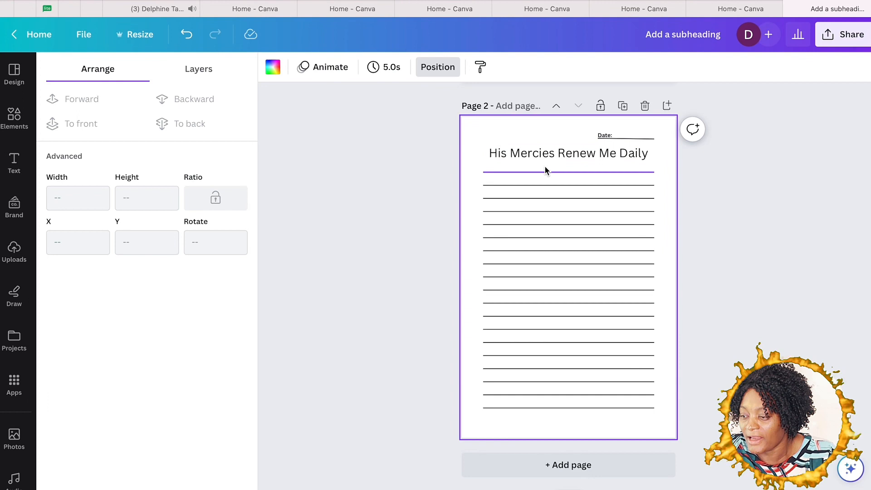
left_click(568, 154)
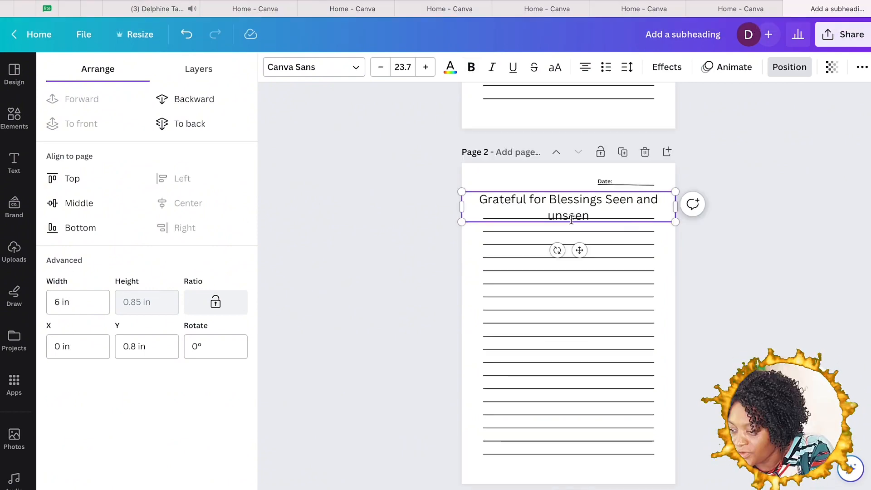
key("BackSpace")
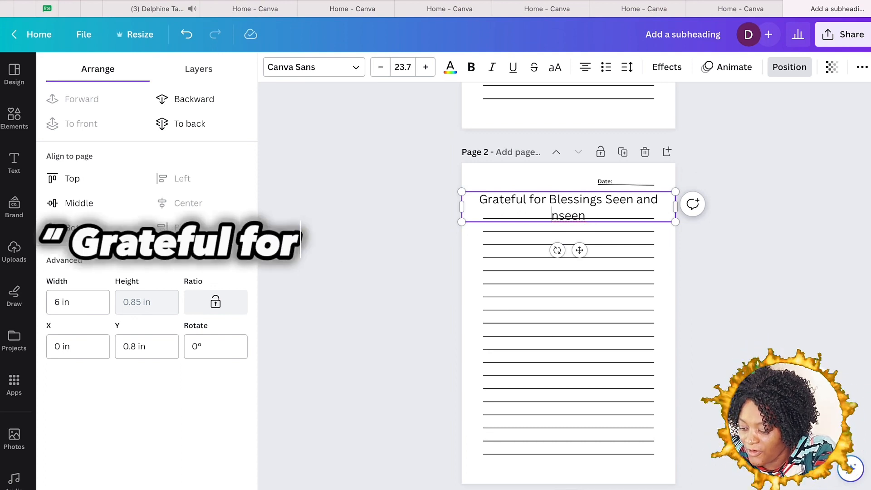
type("U")
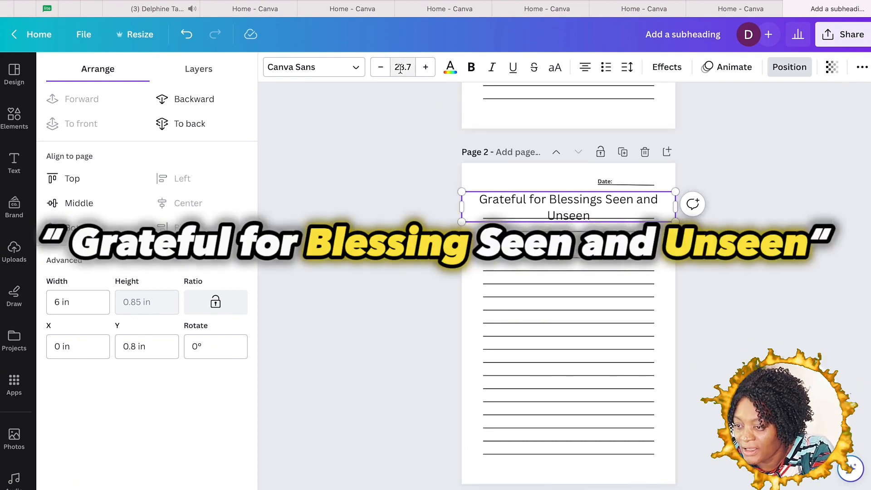
Reduce the second page's title to fit on one line within the ruled width and move it just above the first ruled line.
left_click(381, 68)
left_click(381, 68)
left_click(381, 68)
left_click(381, 68)
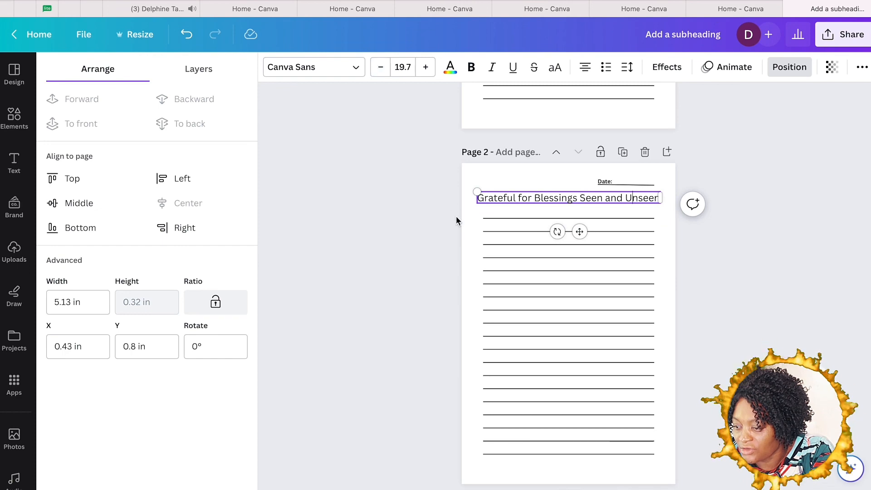
left_click(425, 218)
left_click(534, 200)
left_click_drag(553, 198, 552, 212)
Compare the titles, date lines and ruled lines of the two journal pages.
scroll(552, 212, "up", 7)
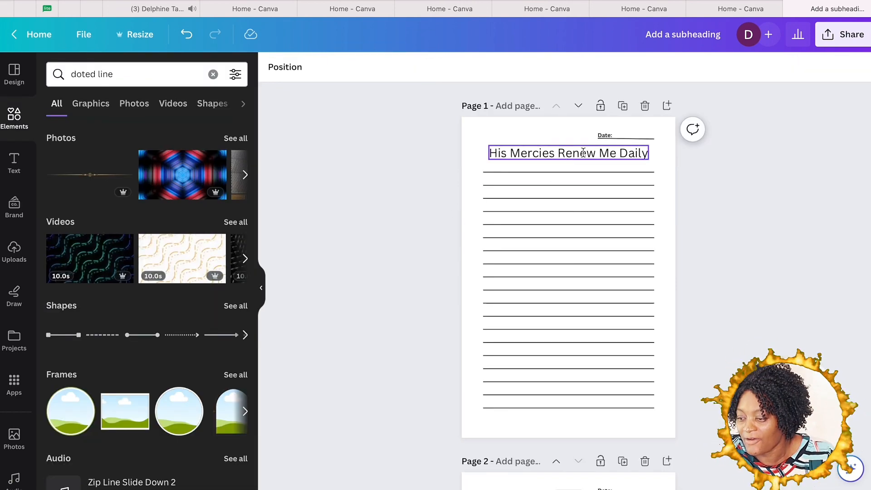
scroll(591, 154, "down", 8)
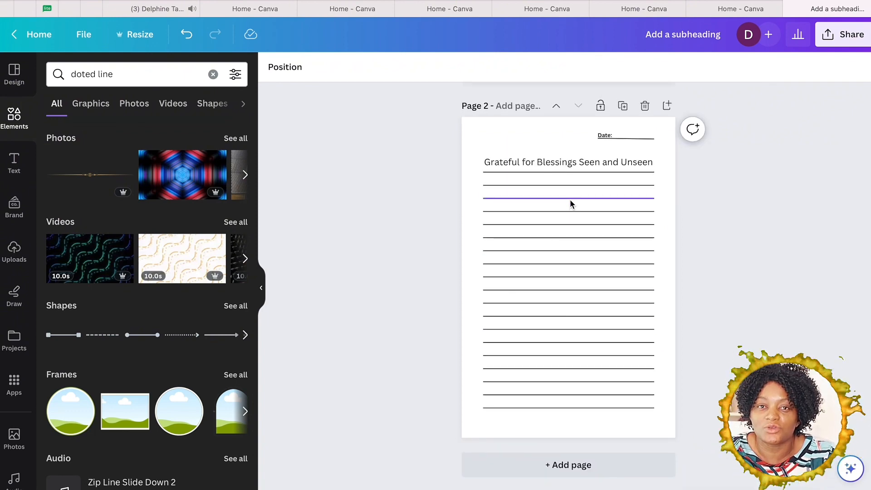
scroll(570, 200, "up", 8)
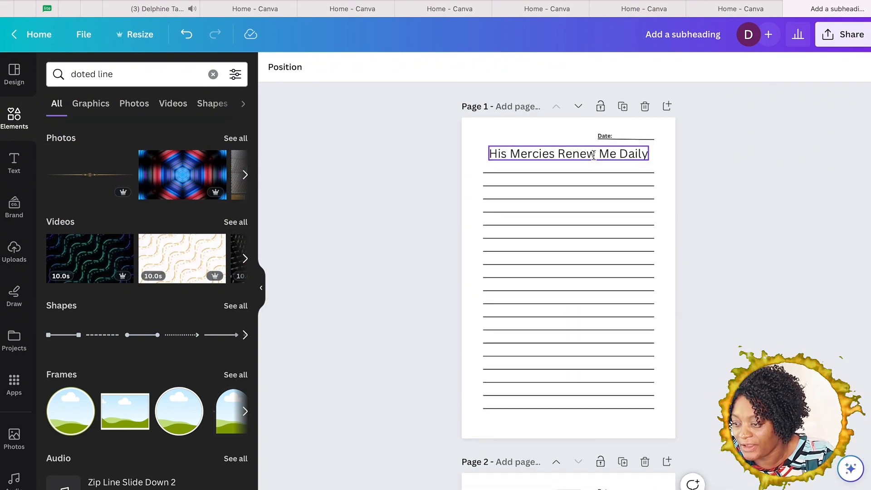
scroll(585, 174, "down", 8)
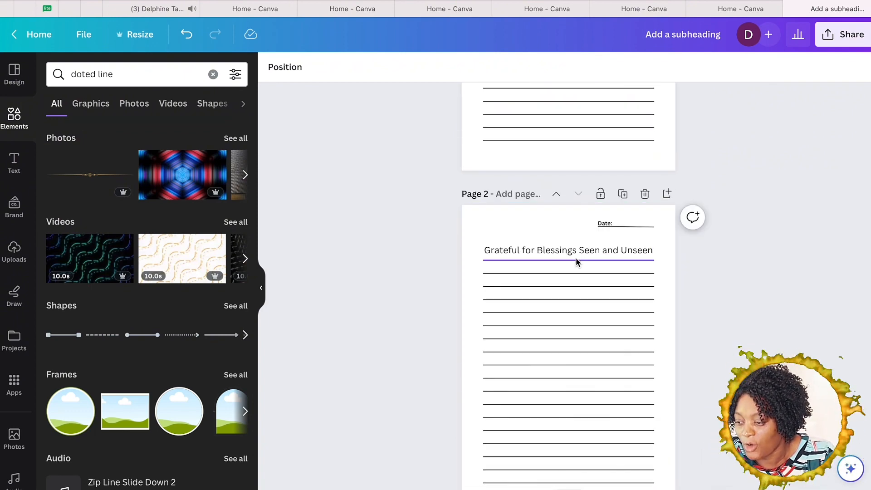
scroll(577, 260, "down", 3)
scroll(577, 260, "up", 5)
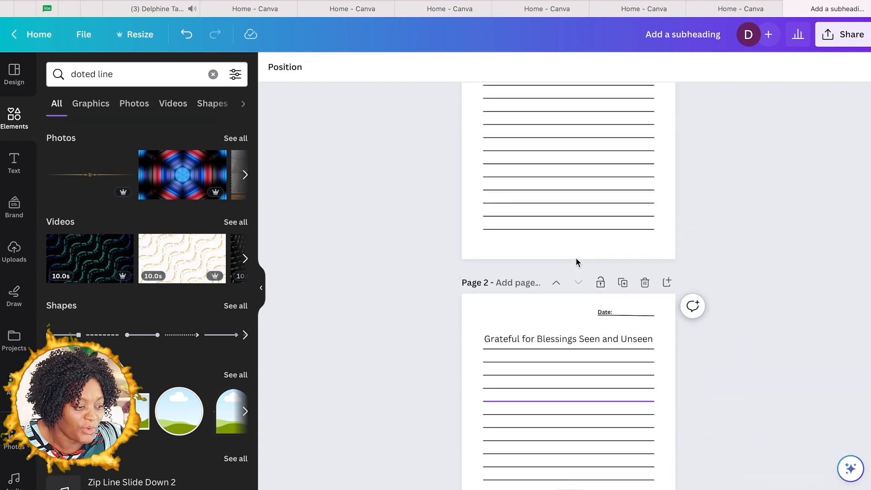
scroll(575, 260, "up", 4)
scroll(575, 260, "down", 8)
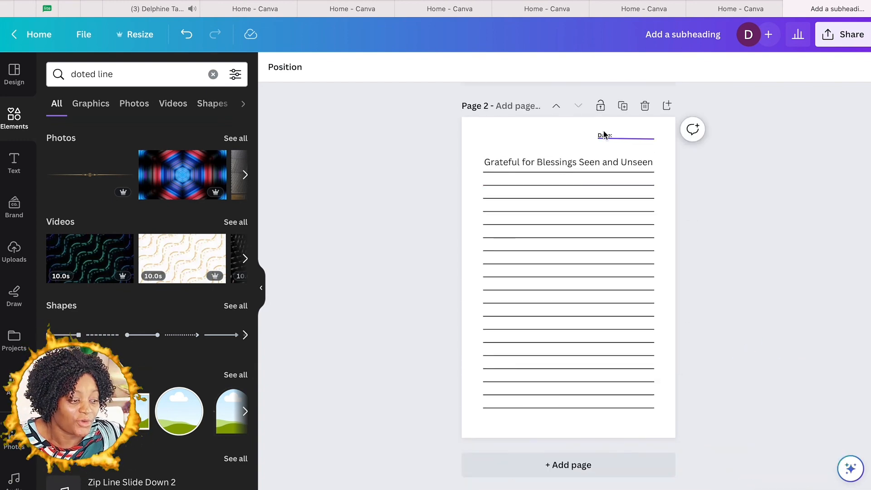
scroll(604, 141, "up", 1)
scroll(603, 141, "down", 1)
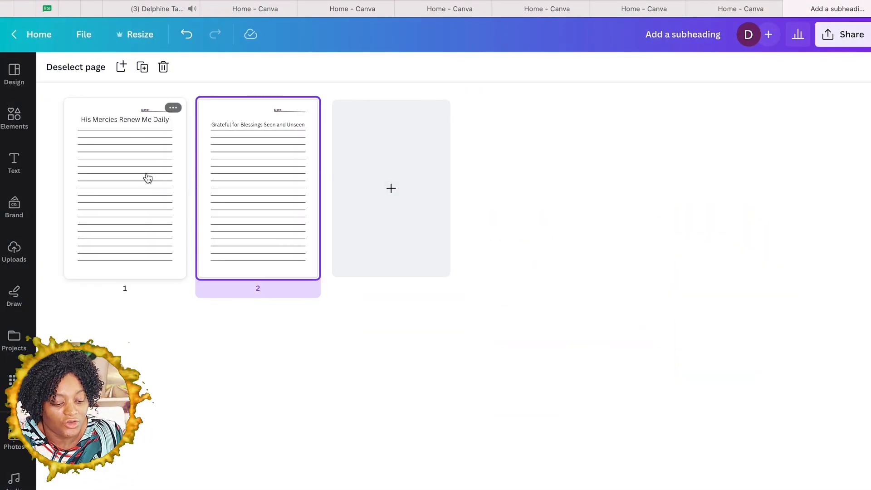
Duplicate both finished journal pages together several times.
left_click(148, 177, "shift")
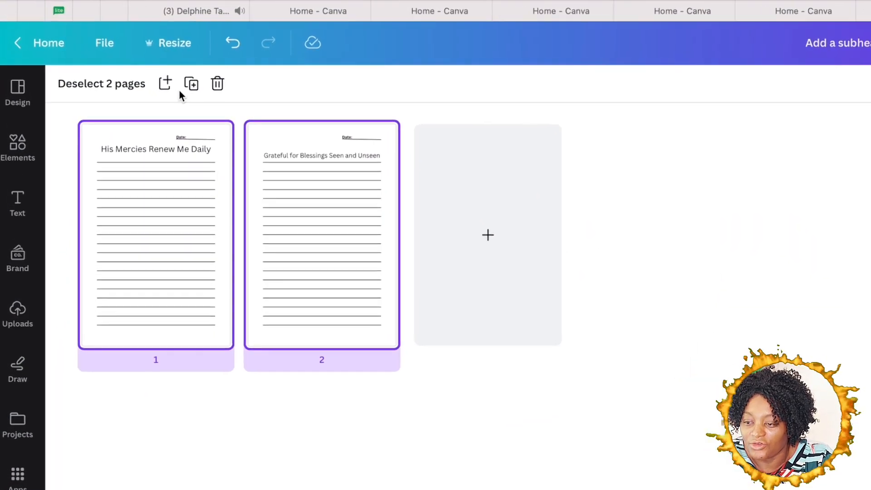
left_click(194, 89)
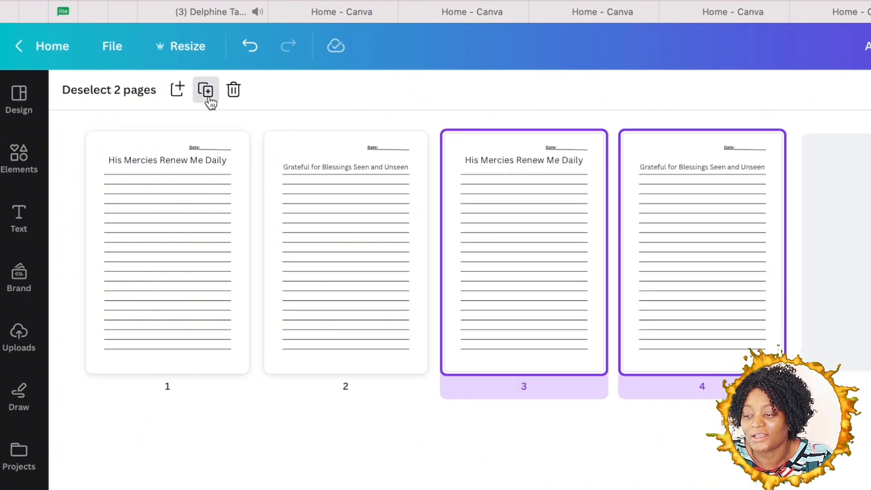
left_click(206, 93)
left_click(207, 93)
left_click(206, 93)
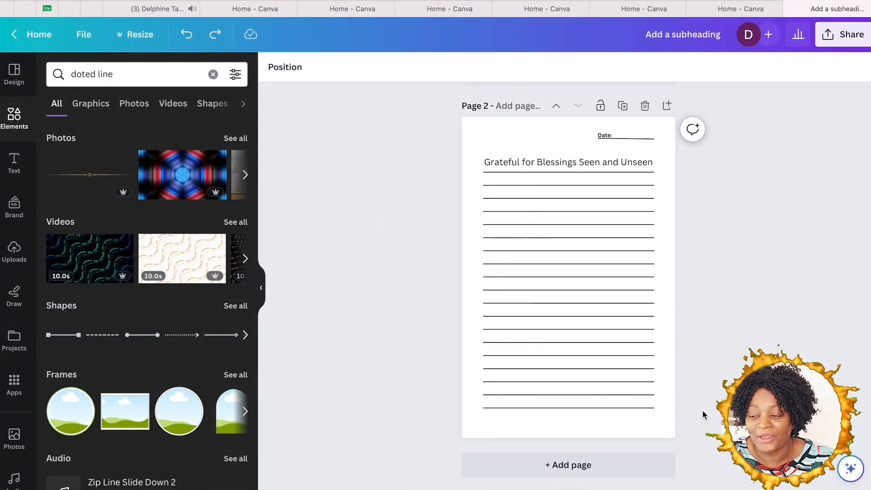
Add a blank page after page 2 and insert a dashed line on it from the recently used elements.
scroll(589, 354, "up", 3)
scroll(590, 354, "down", 3)
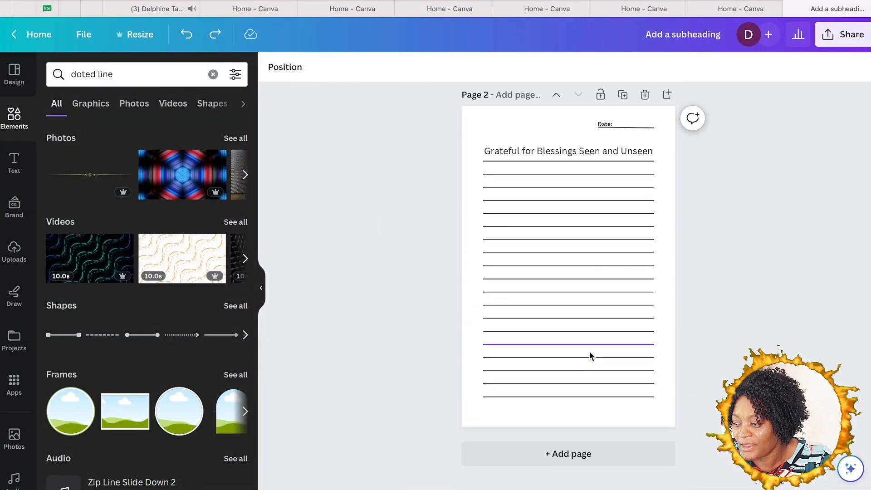
left_click(668, 108)
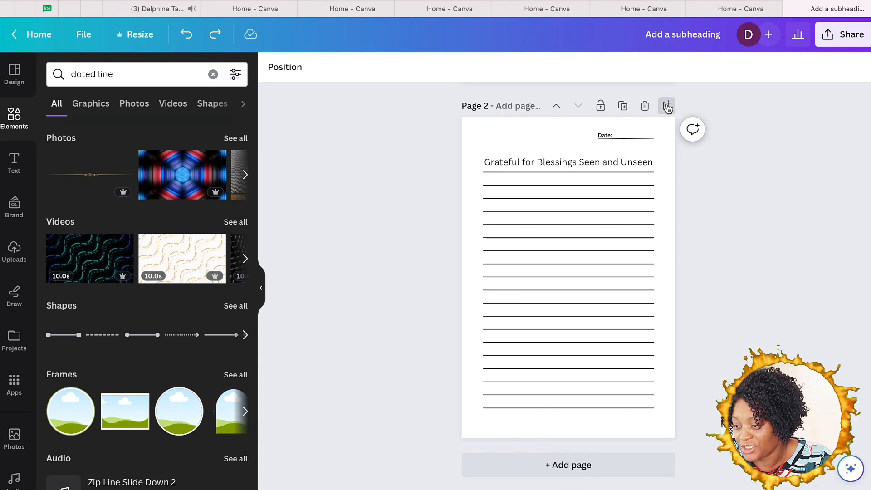
left_click(17, 121)
left_click(67, 180)
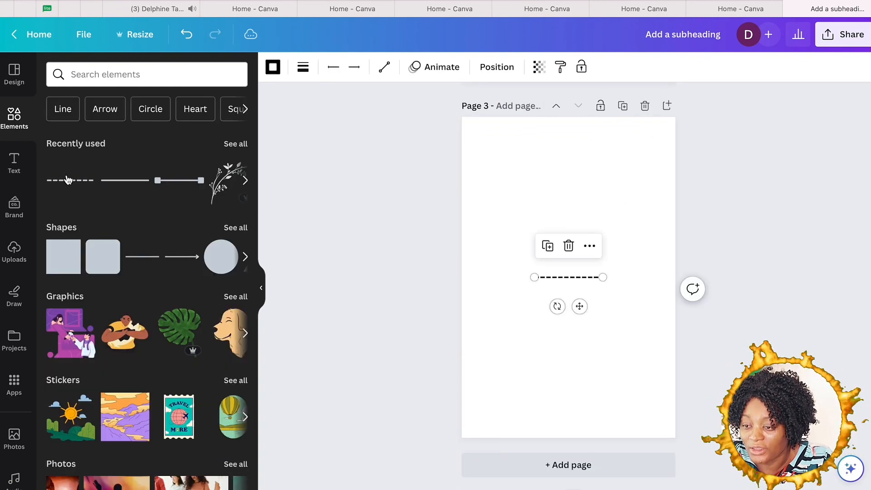
Search the elements for "doted line" and browse the line options.
left_click(127, 77)
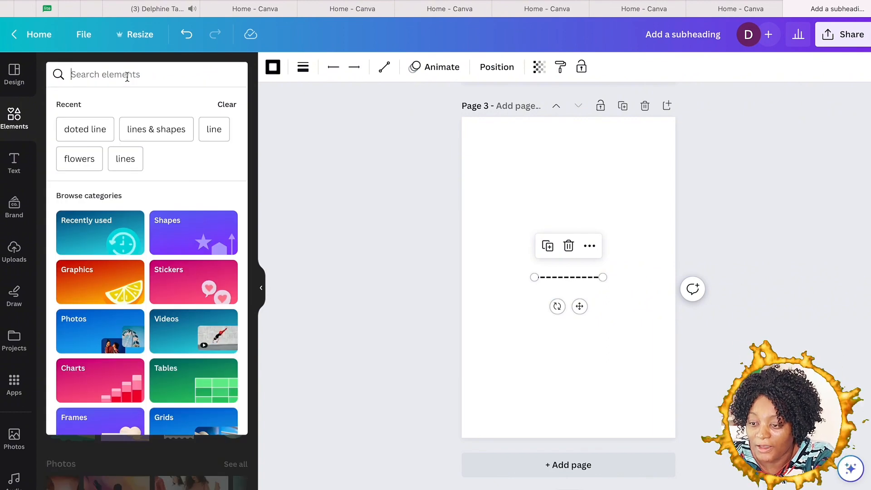
left_click(85, 130)
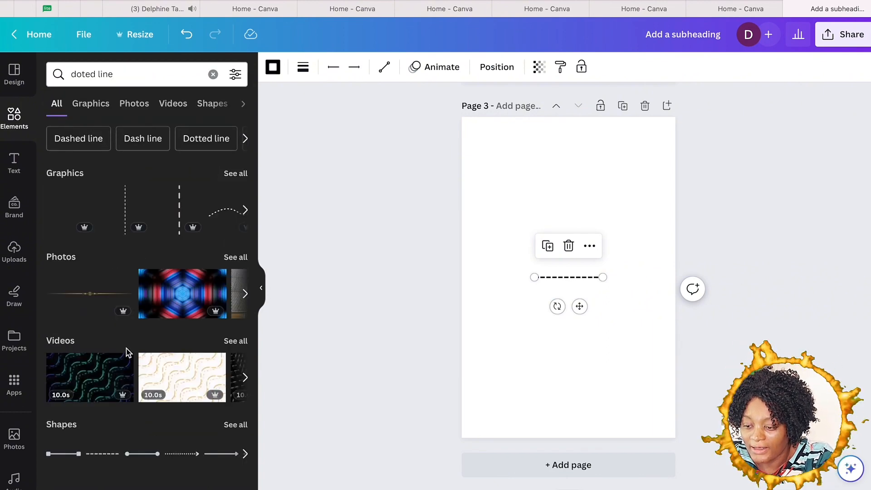
scroll(113, 384, "down", 2)
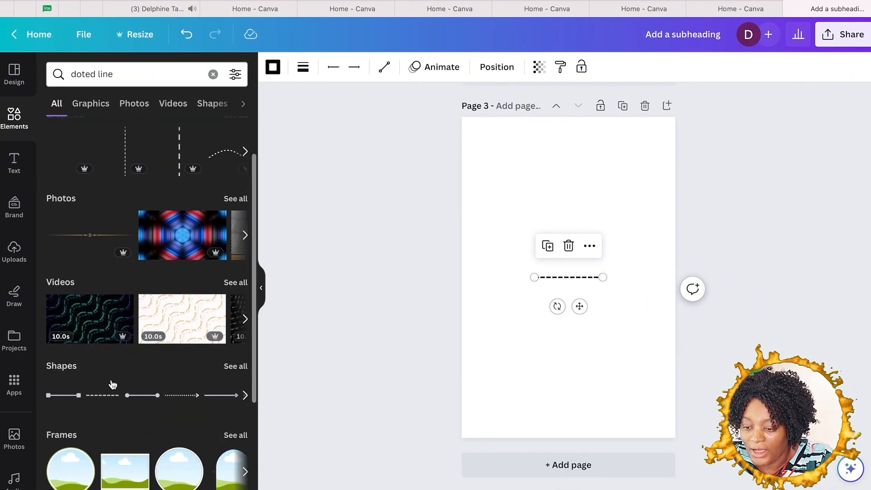
Place the dashed line near the top of page 3 and stretch it from the left margin to the right margin.
left_click(580, 284)
left_click_drag(576, 276, 483, 138)
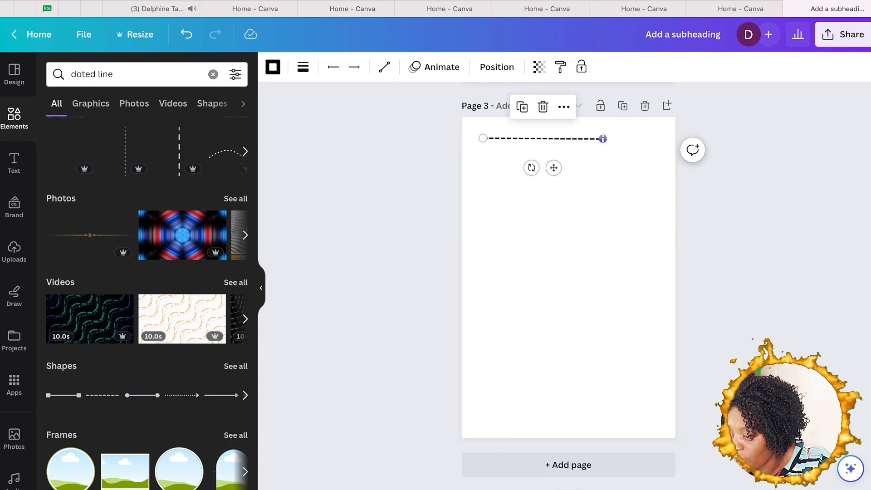
left_click_drag(603, 138, 654, 138)
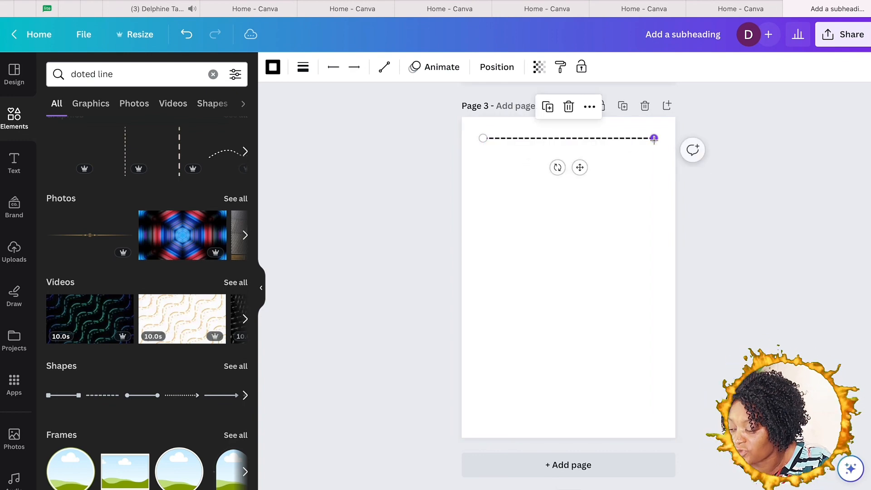
left_click(593, 190)
Duplicate the dashed line twice and stack the copies below it, aligned to both margins.
left_click(629, 137)
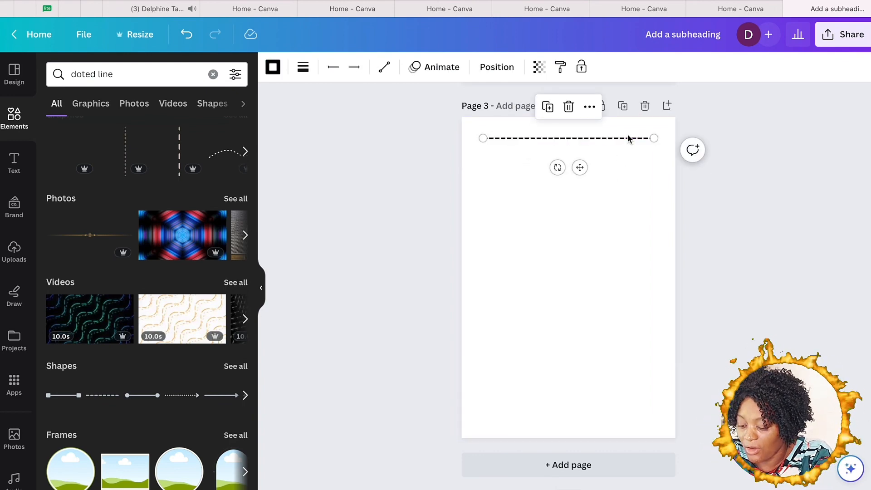
key("ctrl+d")
left_click(636, 155)
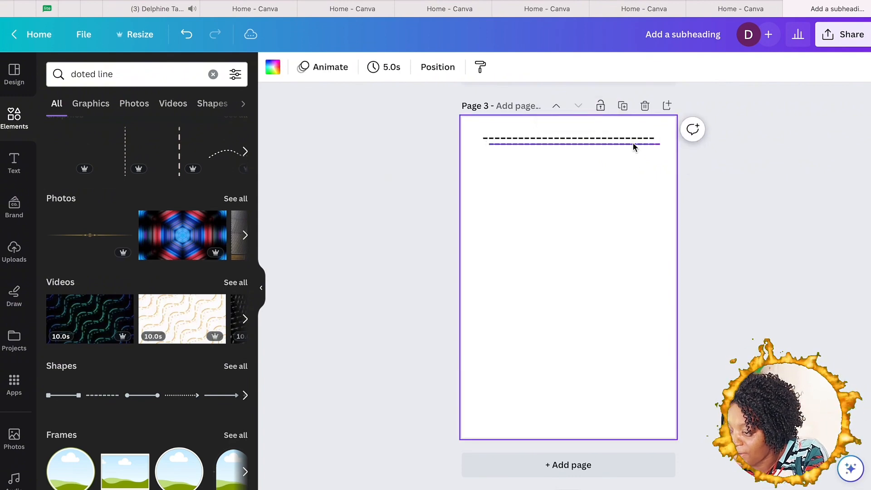
left_click(633, 144)
left_click_drag(633, 143, 617, 170)
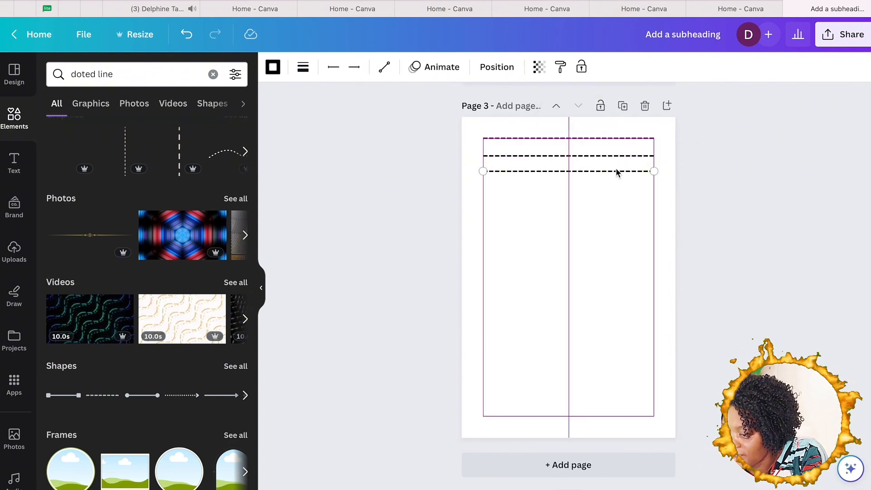
Move all three dashed lines together slightly down the page to leave room above them.
left_click(594, 192)
left_click_drag(589, 124, 600, 184)
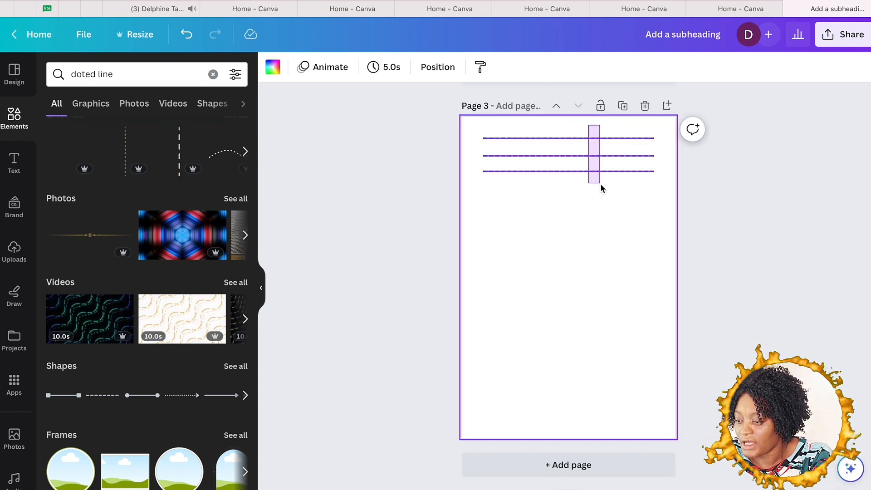
left_click_drag(603, 153, 603, 175)
left_click(529, 149)
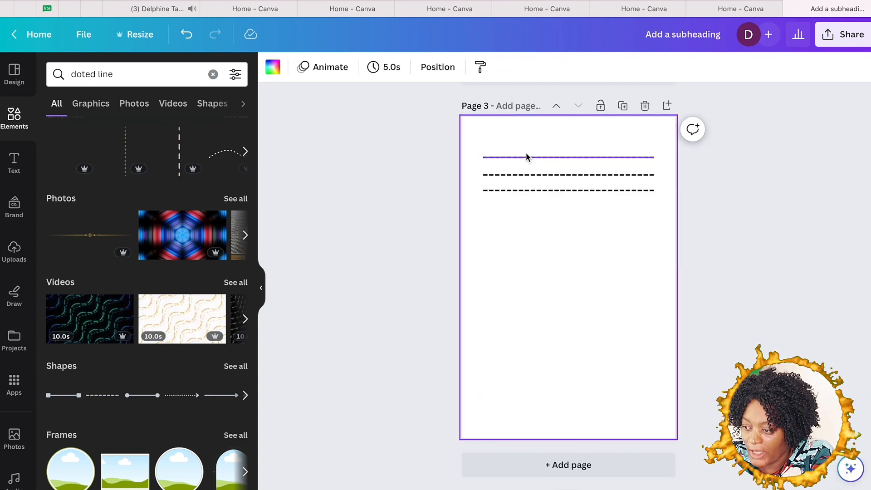
Add a "Date:" label with a short dashed line above the three lines, ending at the page's right margin.
key("super+v")
left_click_drag(483, 138, 590, 138)
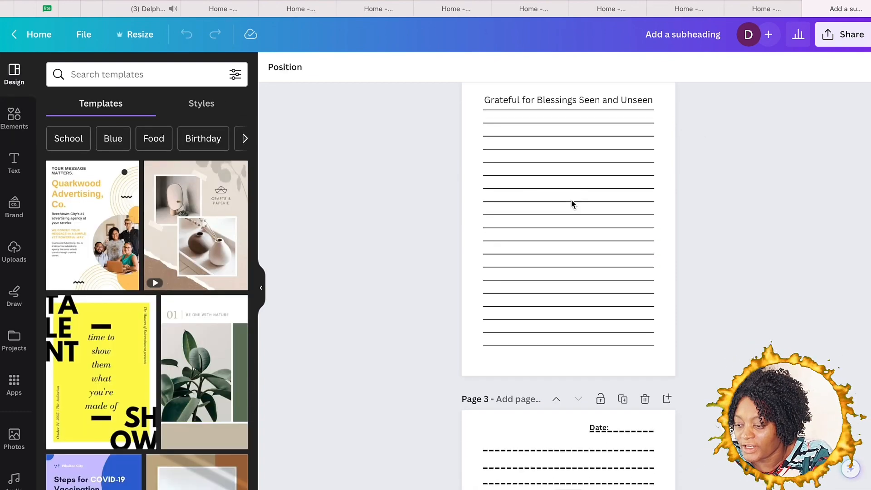
scroll(572, 202, "down", 8)
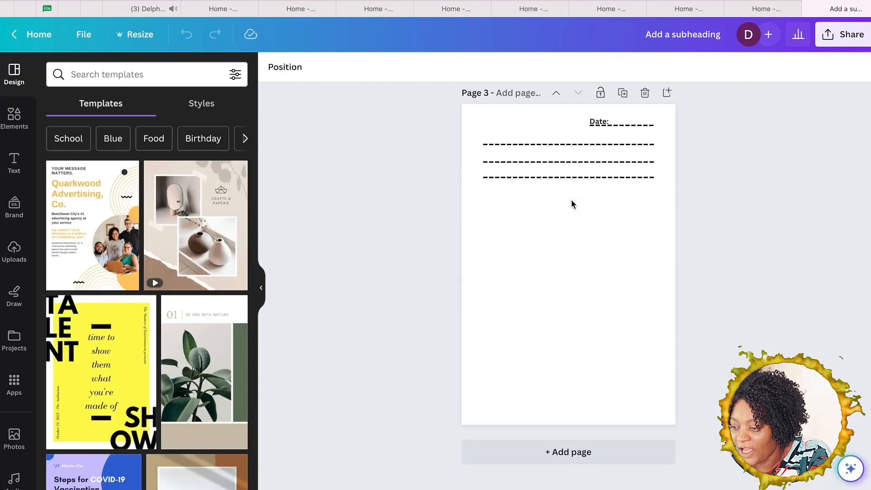
Add the bold text "I am thankful for" and place it just above the first dashed line at the left margin.
left_click(503, 149)
type("I am thankful for")
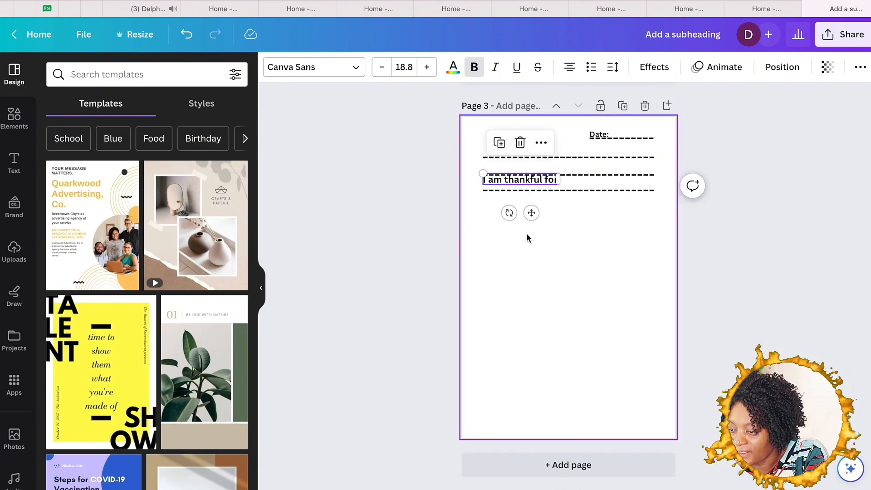
left_click(528, 237)
left_click_drag(527, 180, 525, 146)
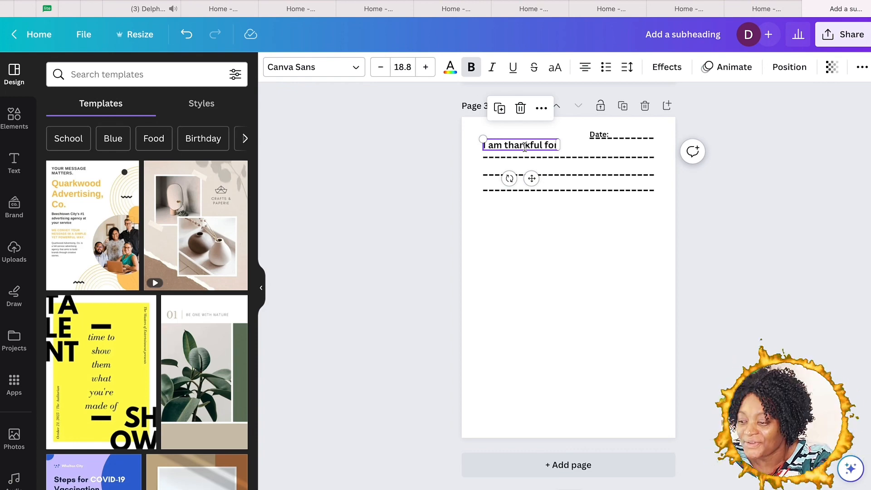
Add a colon to the end of the prompt so it reads "I am thankful for:".
left_click(566, 247)
left_click(556, 146)
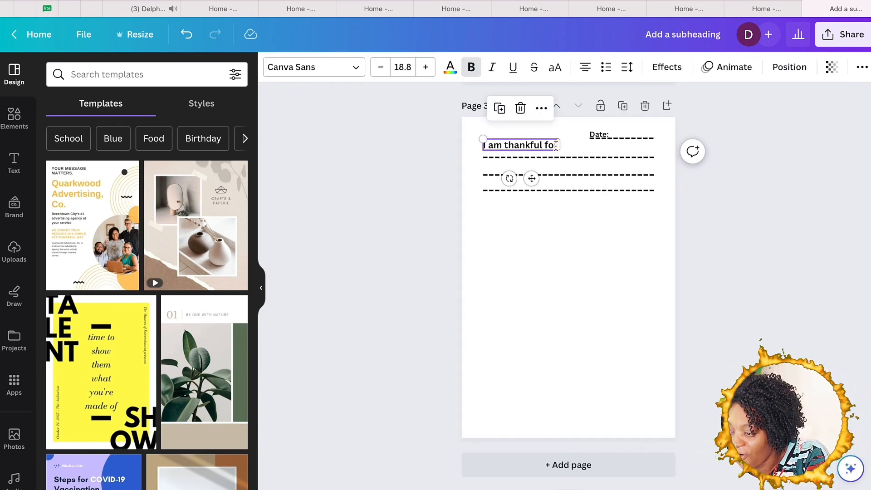
left_click(556, 146)
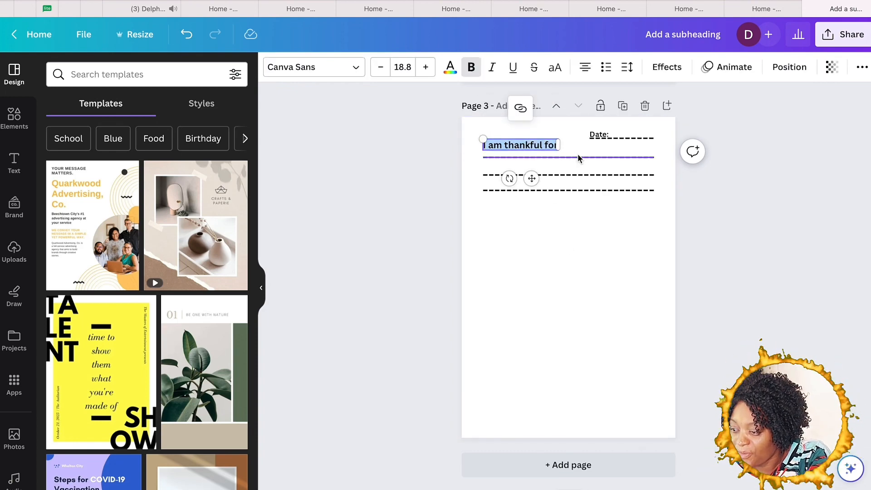
left_click(556, 145)
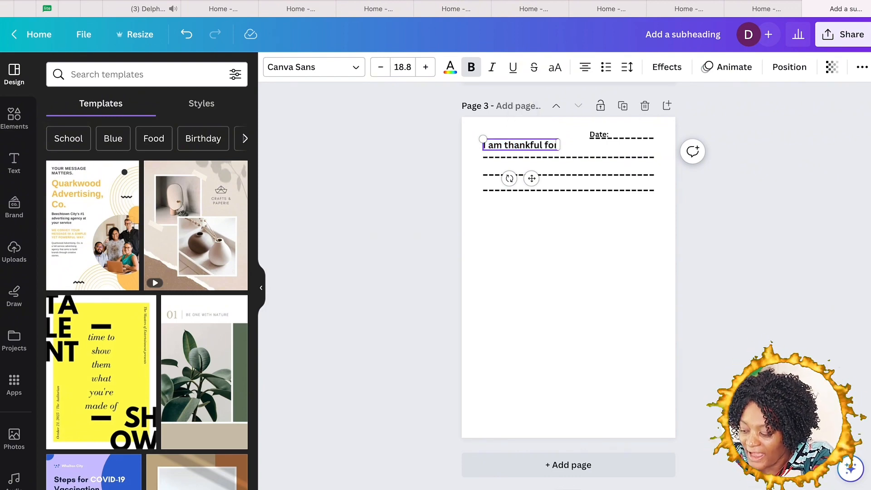
type(":")
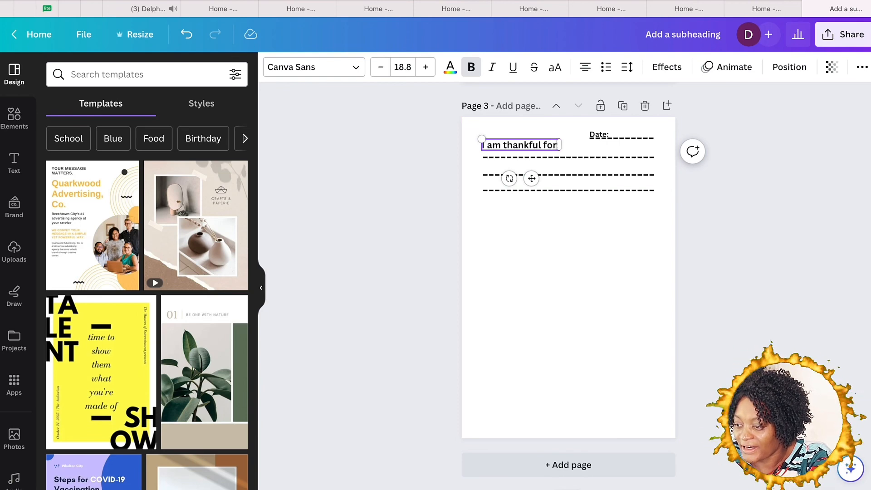
left_click(605, 282)
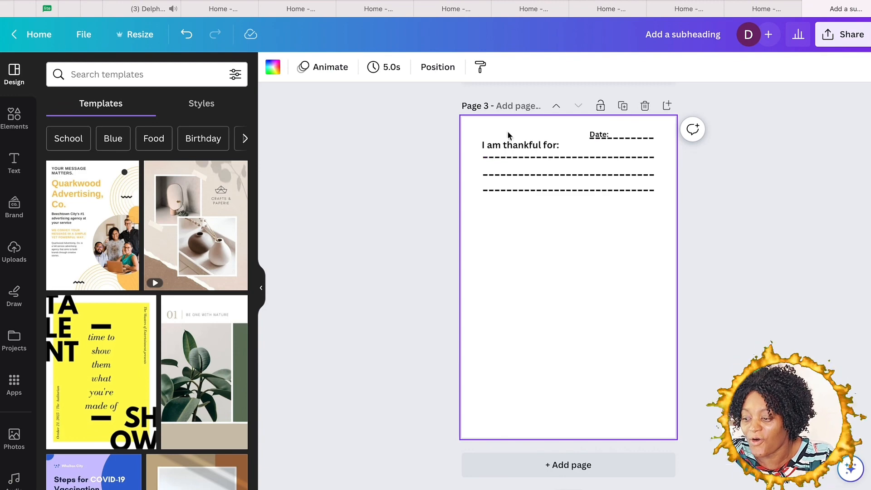
Duplicate the whole block of prompt, date line and dashed lines twice to fill the page with three entries.
left_click_drag(493, 126, 615, 363)
key("ctrl+d")
key("ctrl+d")
left_click(719, 310)
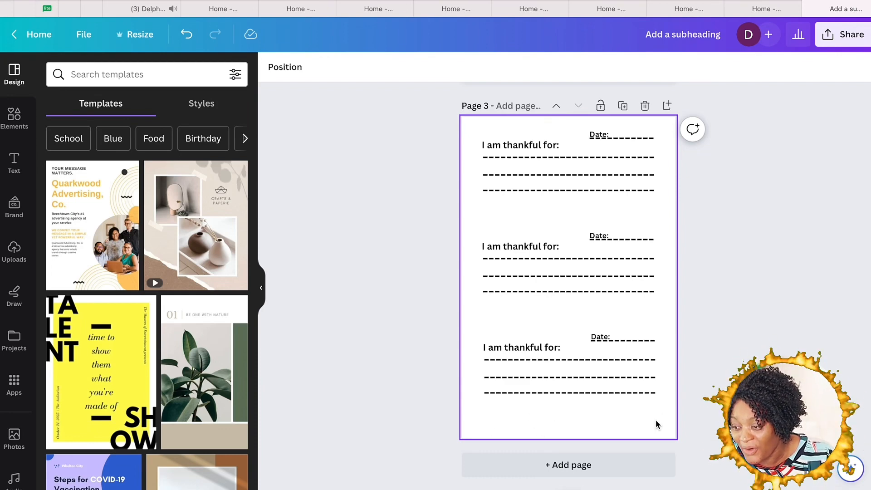
Review the four-entry and three-entry gratitude layouts on pages 3 and 4 alongside the lined pages.
scroll(608, 424, "down", 1)
scroll(608, 423, "up", 1)
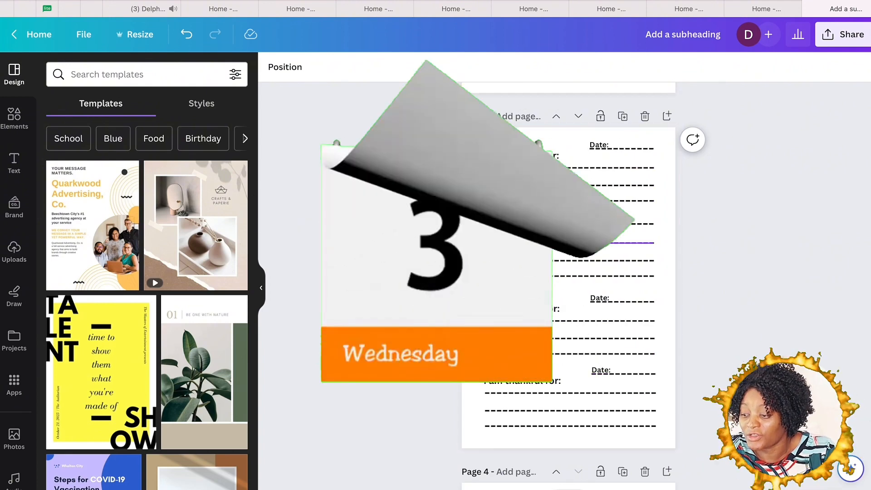
scroll(544, 354, "down", 6)
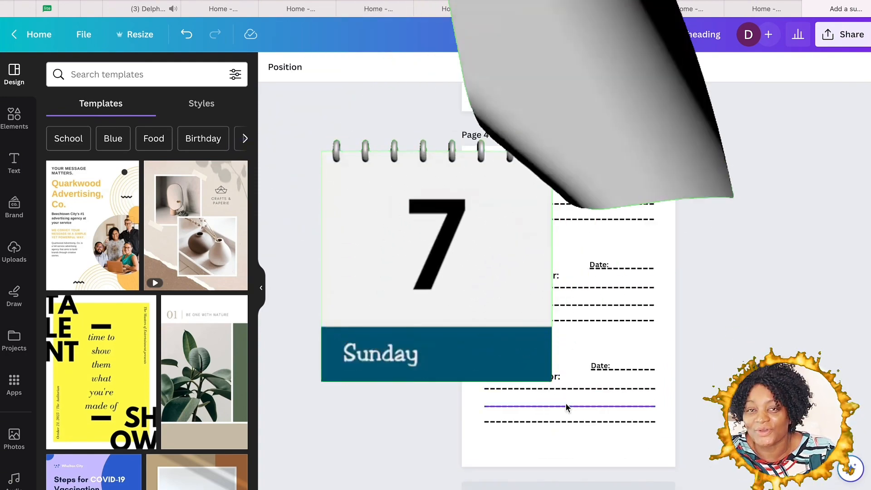
scroll(565, 402, "down", 1)
scroll(566, 404, "down", 1)
scroll(565, 408, "up", 10)
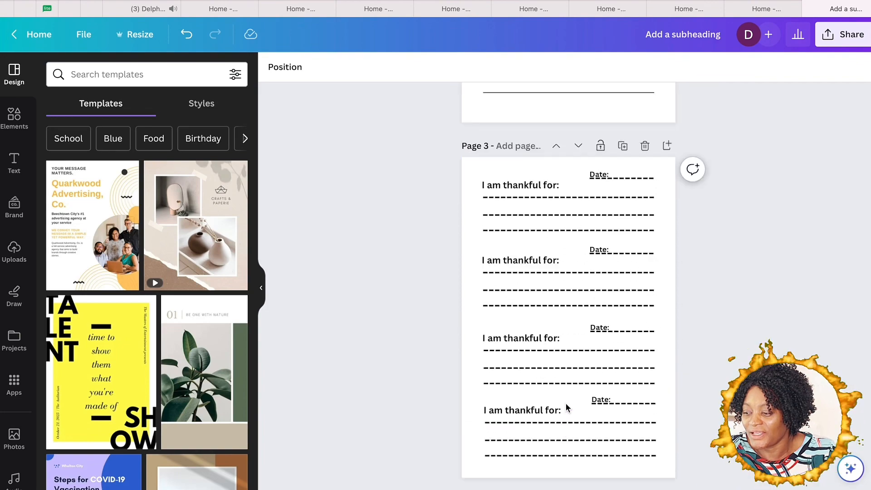
scroll(567, 391, "down", 3)
scroll(567, 390, "down", 4)
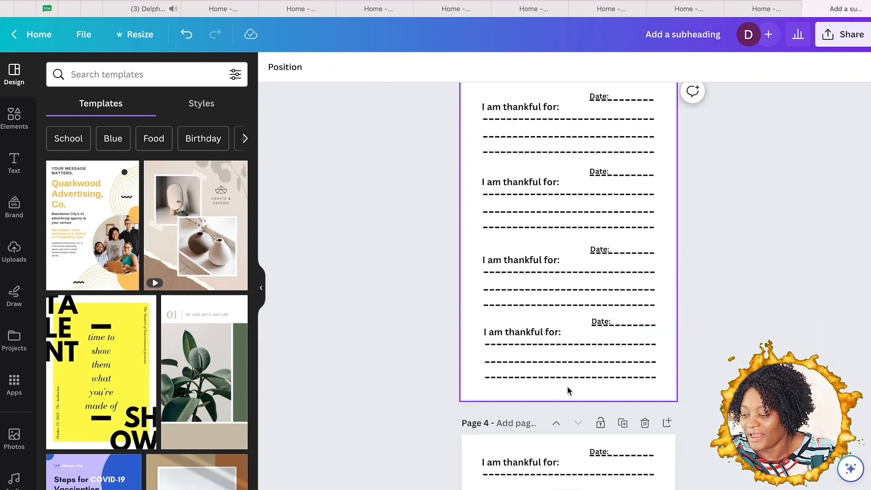
scroll(654, 317, "up", 17)
scroll(647, 406, "down", 20)
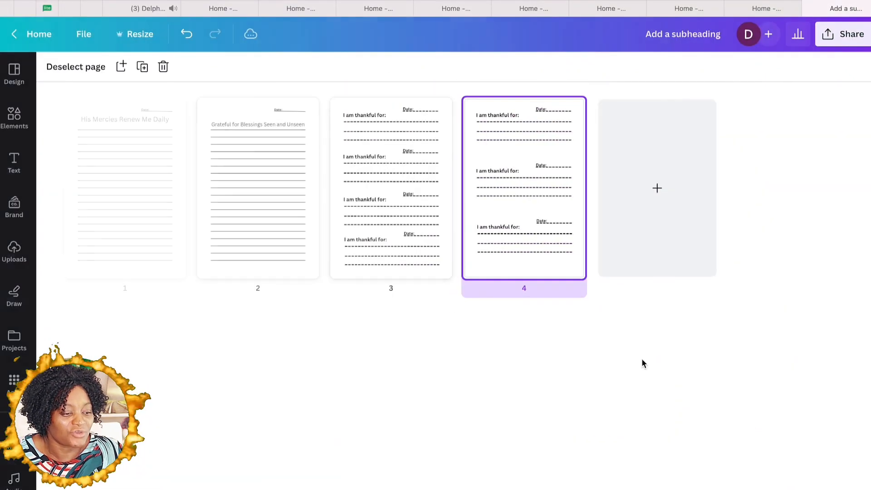
Select all four pages and duplicate the set repeatedly to build up the journal interior.
key("super+a")
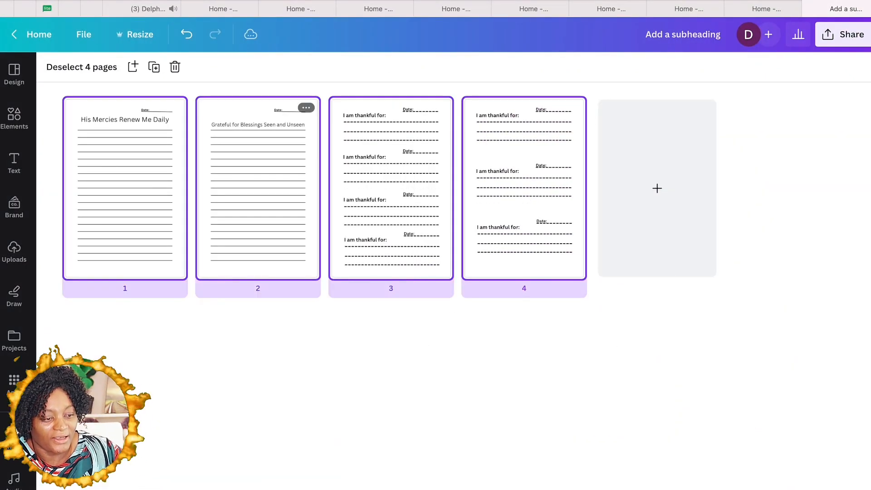
left_click(155, 69)
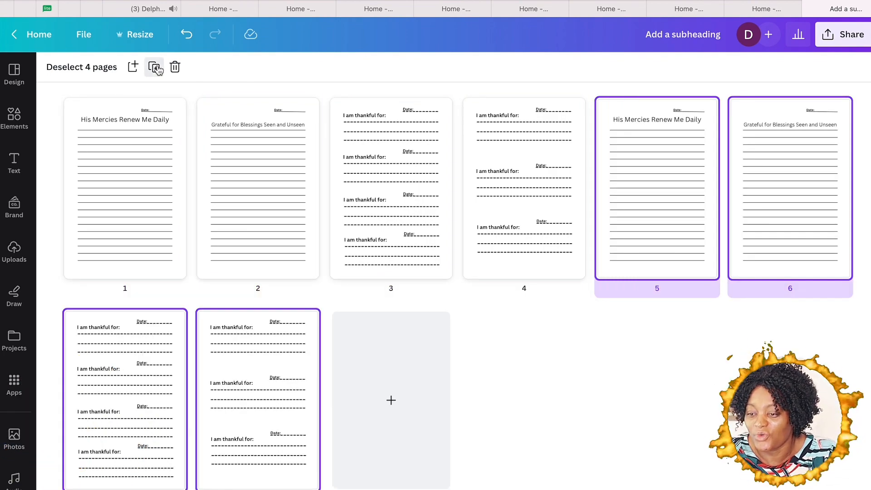
left_click(155, 68)
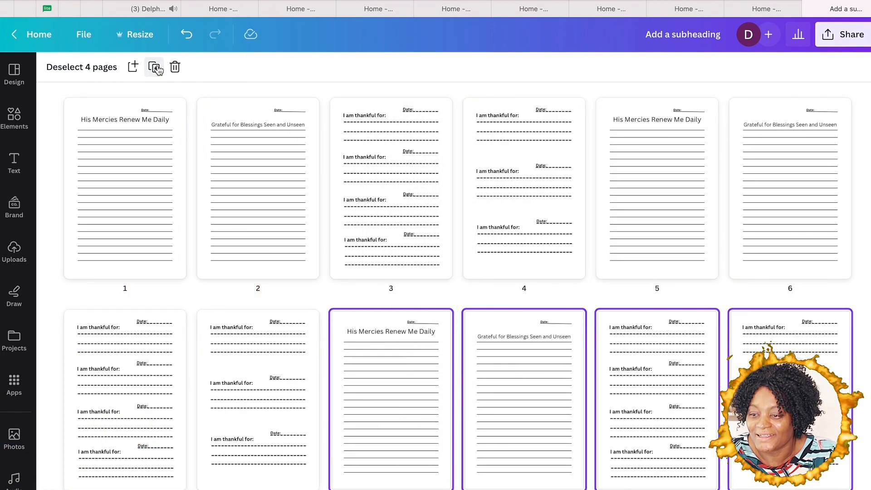
left_click(156, 69)
left_click(157, 69)
scroll(230, 165, "down", 3)
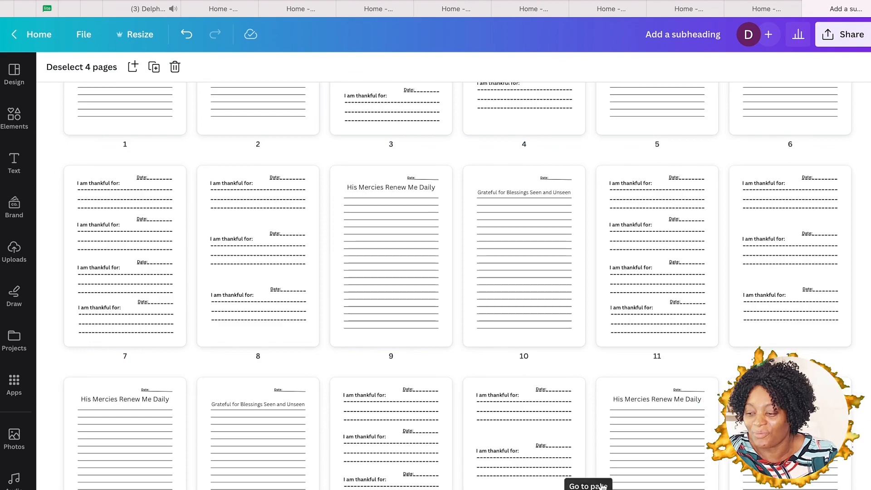
Download all 64 pages of the journal interior as a PDF Print file.
scroll(560, 363, "up", 3)
scroll(560, 364, "down", 6)
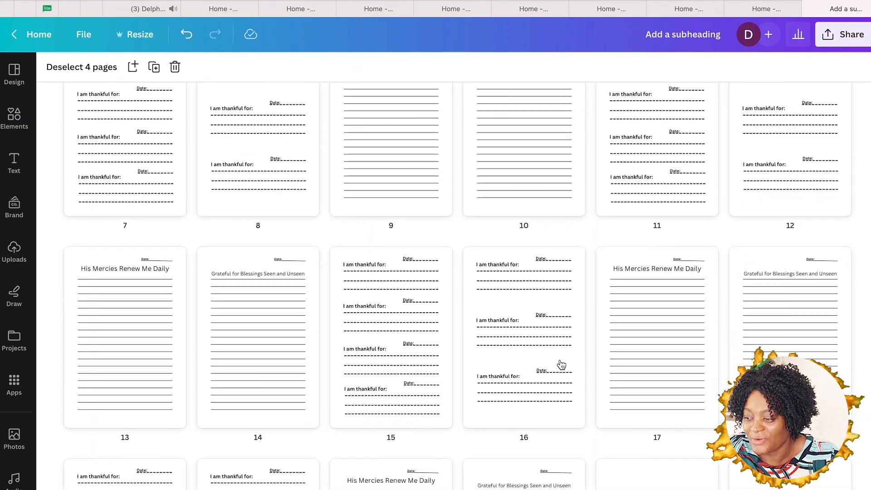
scroll(561, 365, "down", 14)
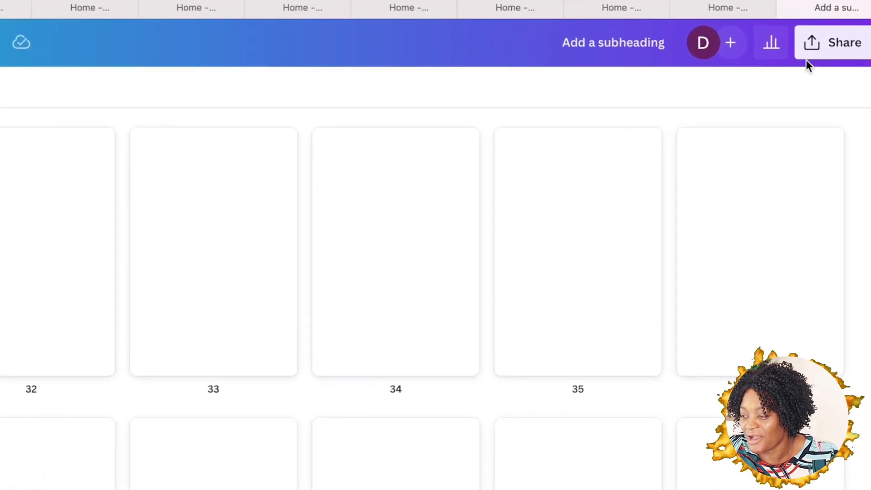
left_click(808, 56)
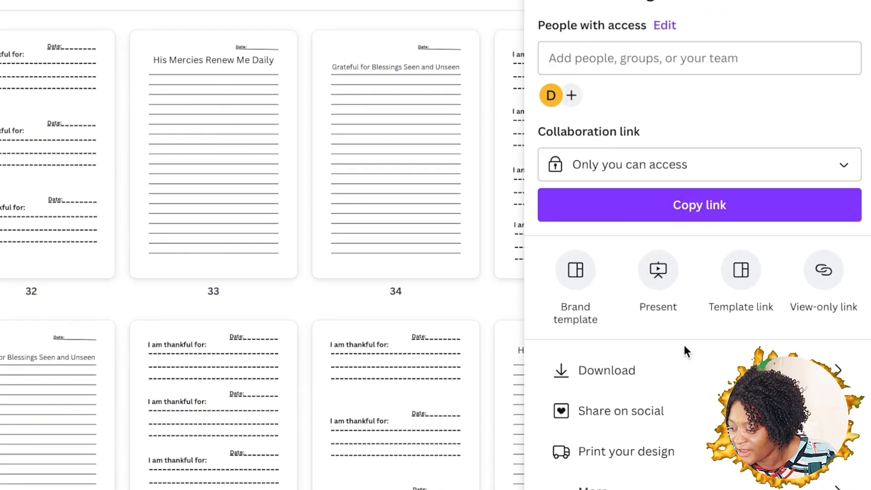
left_click(838, 371)
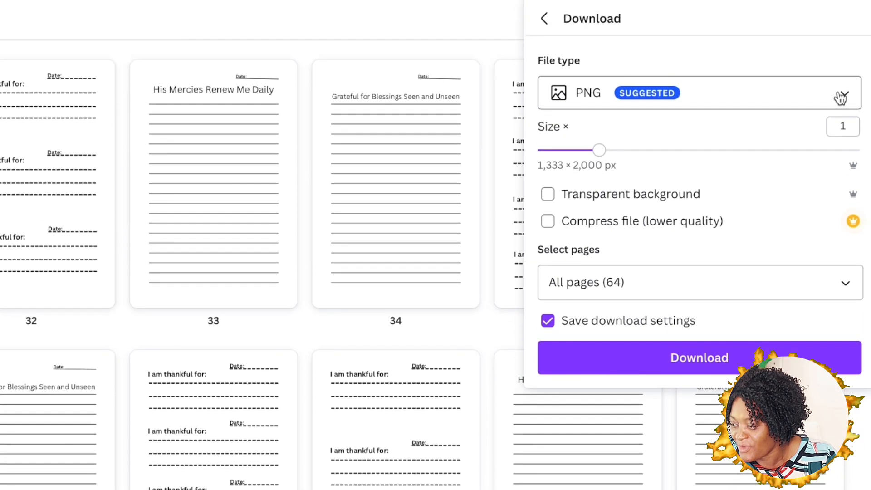
left_click(842, 96)
left_click(601, 292)
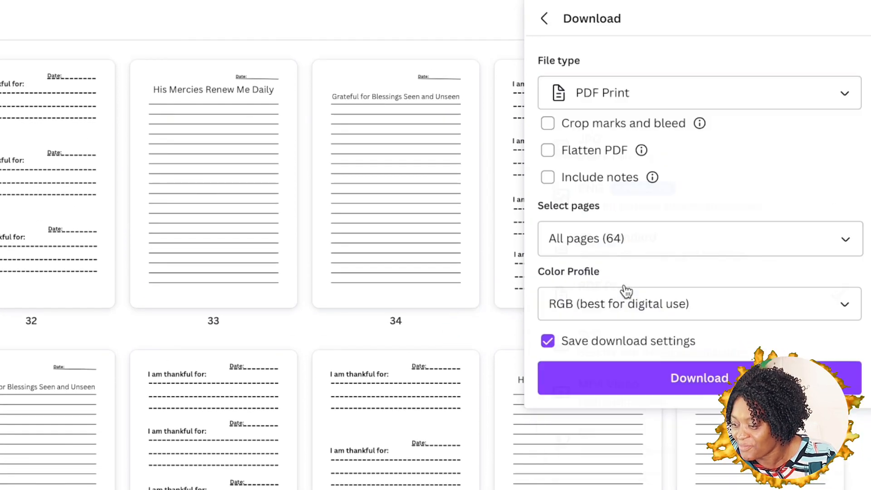
left_click(850, 302)
left_click(698, 388)
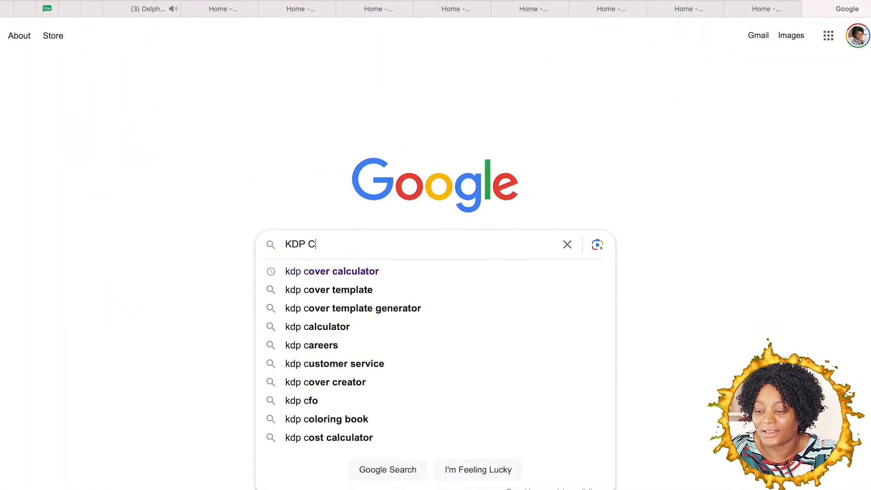
Search Google for "kdp cover calculator" and open Amazon's KDP Cover Calculator page.
left_click(342, 271)
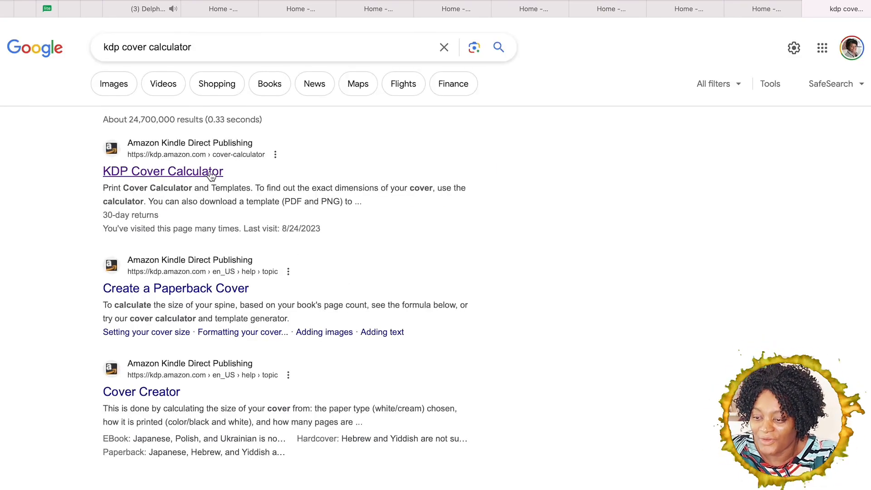
left_click(211, 176)
scroll(410, 253, "down", 1)
Specify a Paperback binding with a Standard color interior on White paper for the cover.
left_click(438, 227)
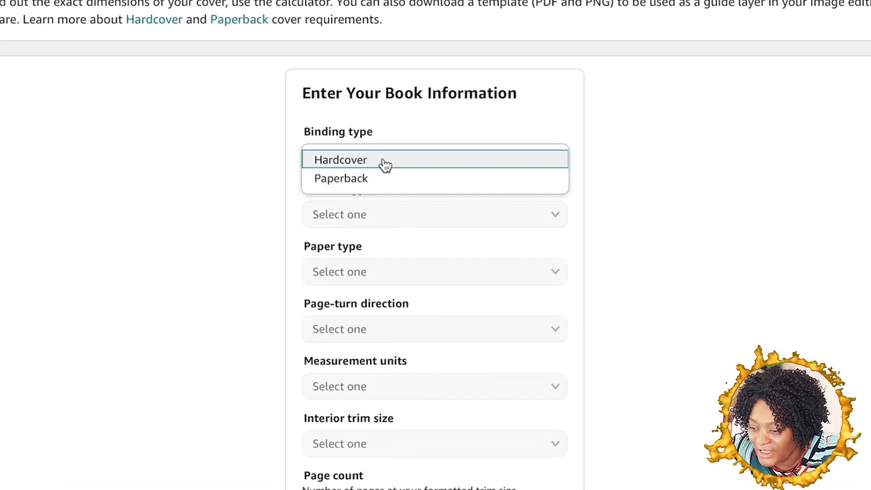
left_click(375, 179)
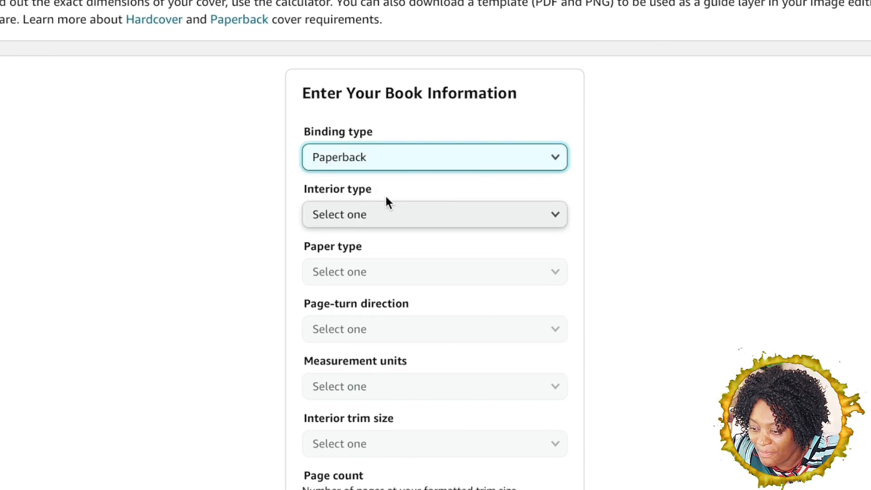
left_click(393, 215)
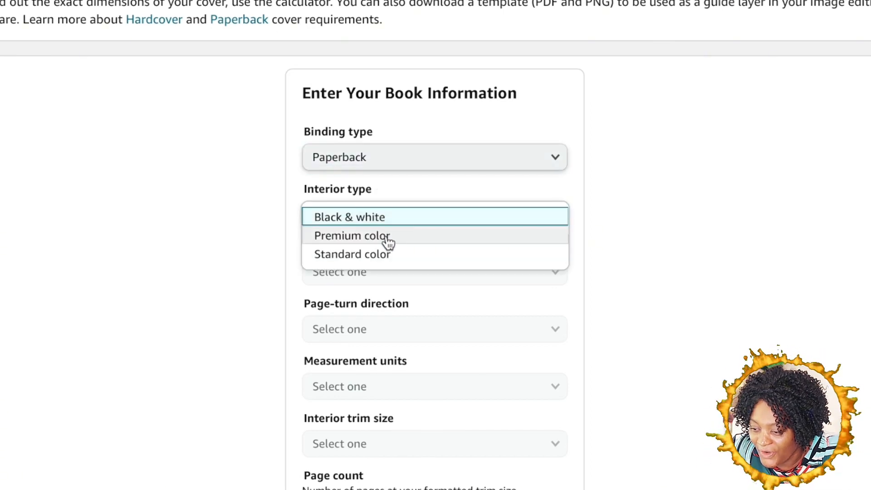
left_click(385, 254)
scroll(385, 254, "down", 2)
left_click(410, 182)
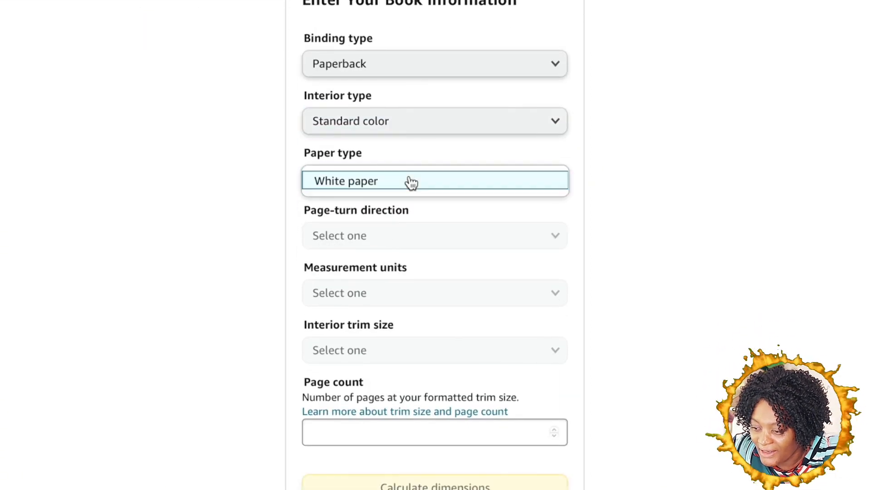
left_click(375, 186)
Set the page-turn direction to Left to Right, the units to Inches and the interior trim size to 6 x 9 in.
left_click(398, 244)
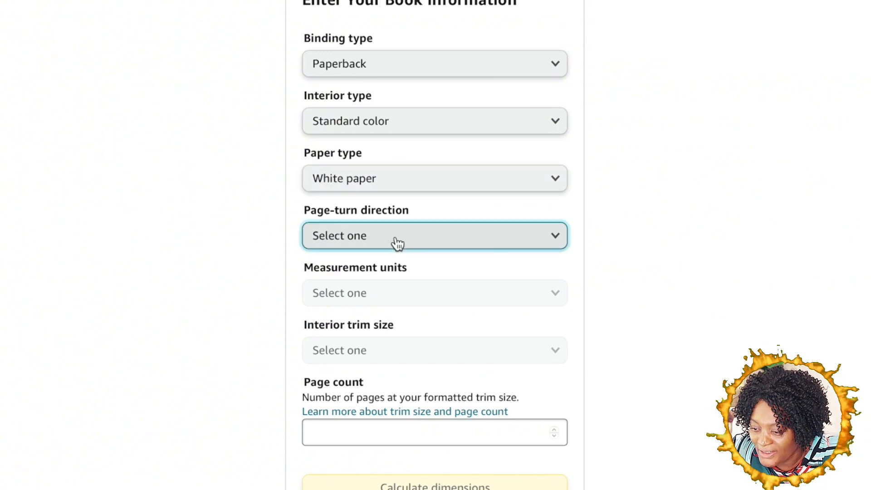
left_click(386, 211)
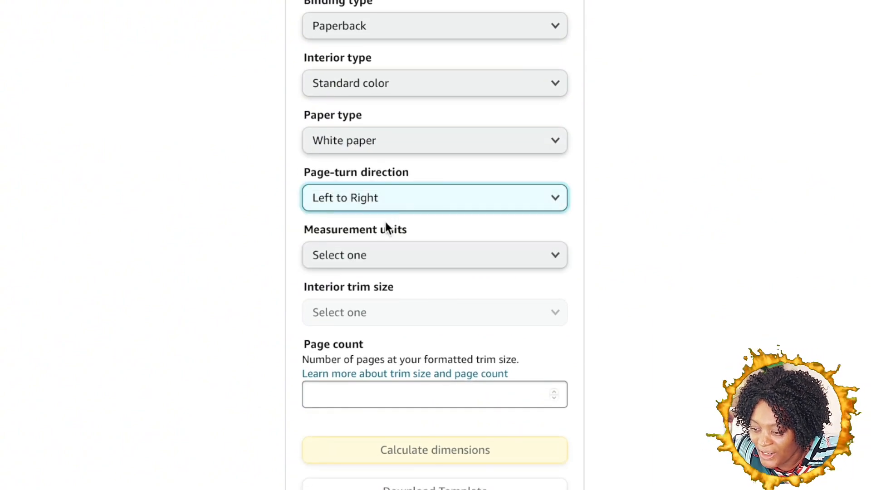
left_click(389, 259)
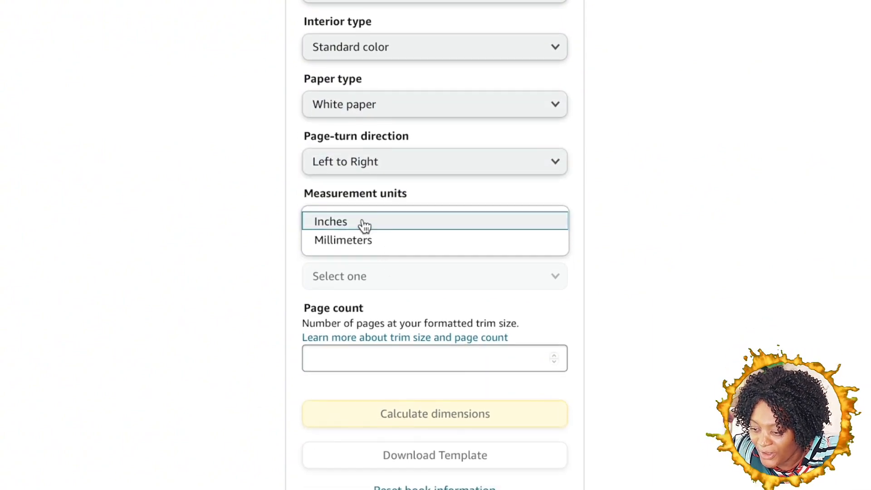
left_click(365, 225)
scroll(365, 227, "down", 2)
left_click(411, 200)
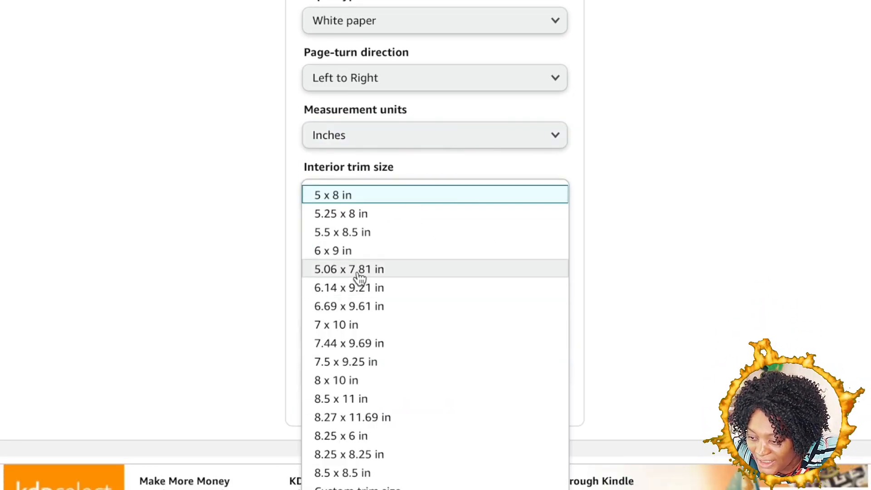
left_click(352, 253)
Enter a page count of 64 and calculate the cover dimensions.
scroll(363, 229, "down", 1)
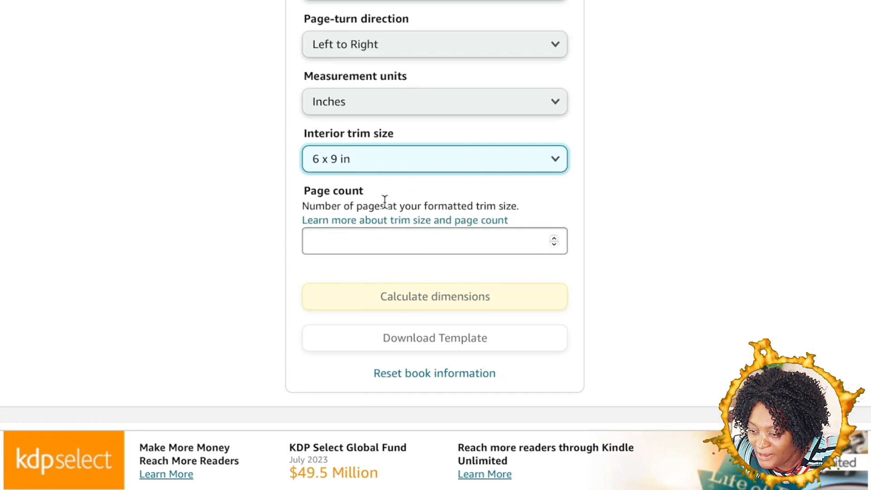
left_click(445, 243)
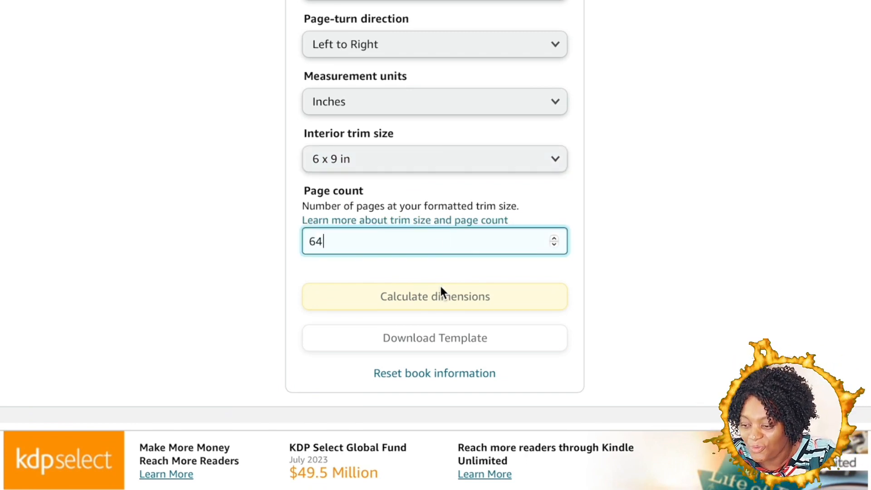
left_click(630, 243)
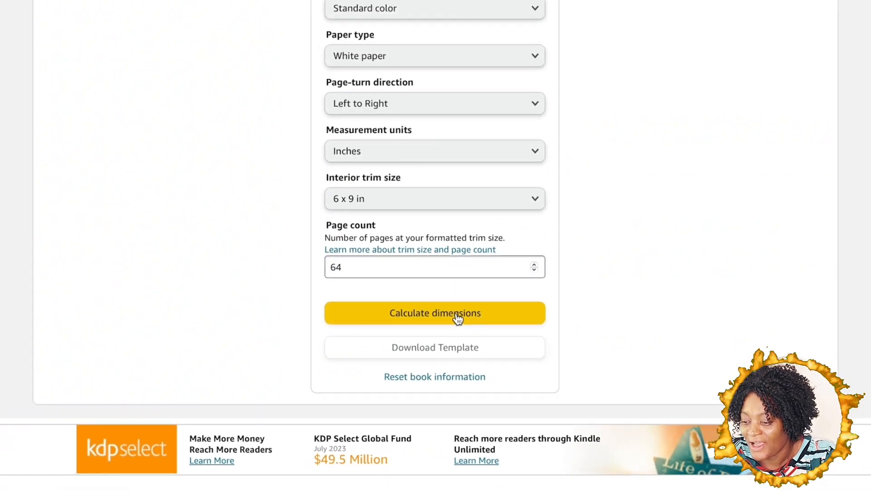
left_click(470, 302)
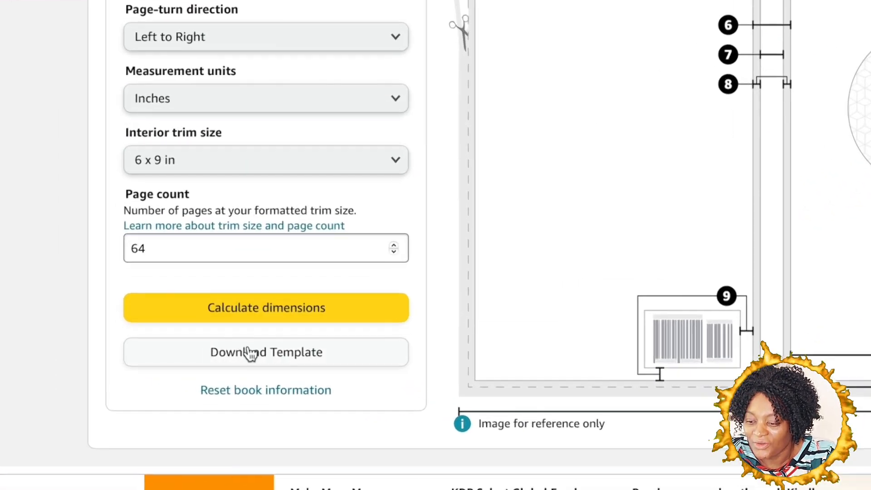
Download the cover template and open its PNG file from the PAPERBACK_6-2 folder.
left_click(212, 358)
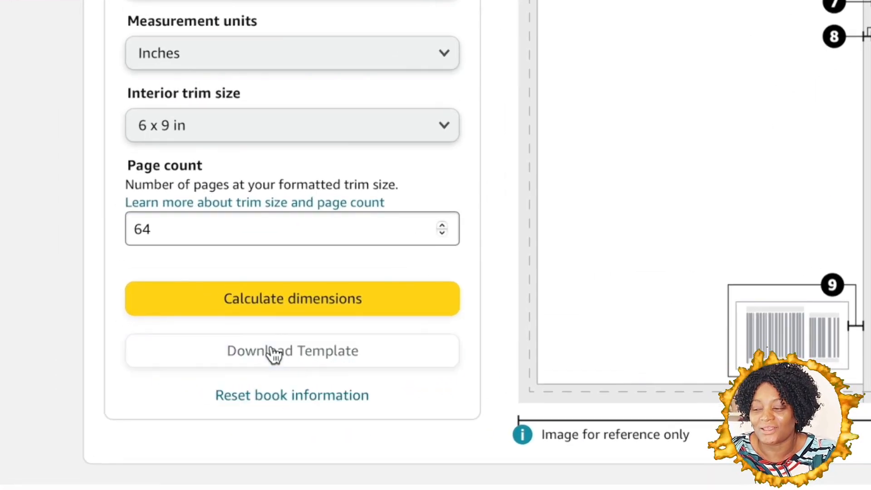
left_click(792, 1)
left_click(653, 41)
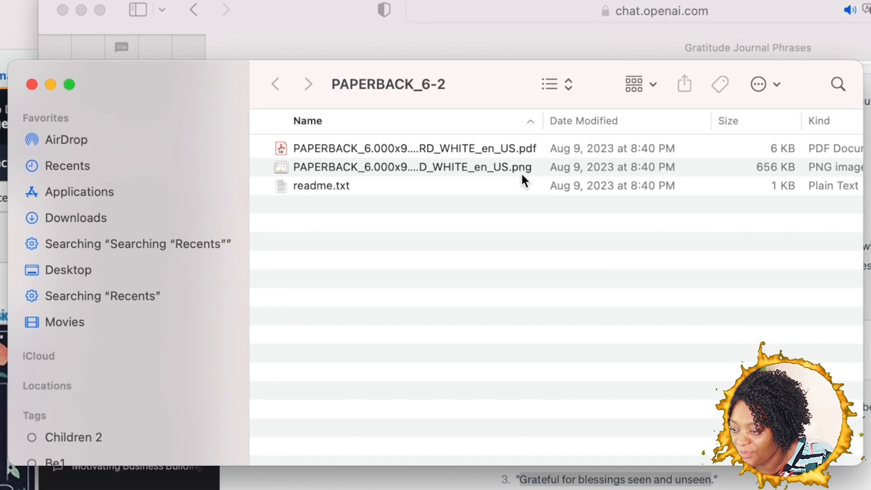
left_click(452, 167)
double_click(452, 167)
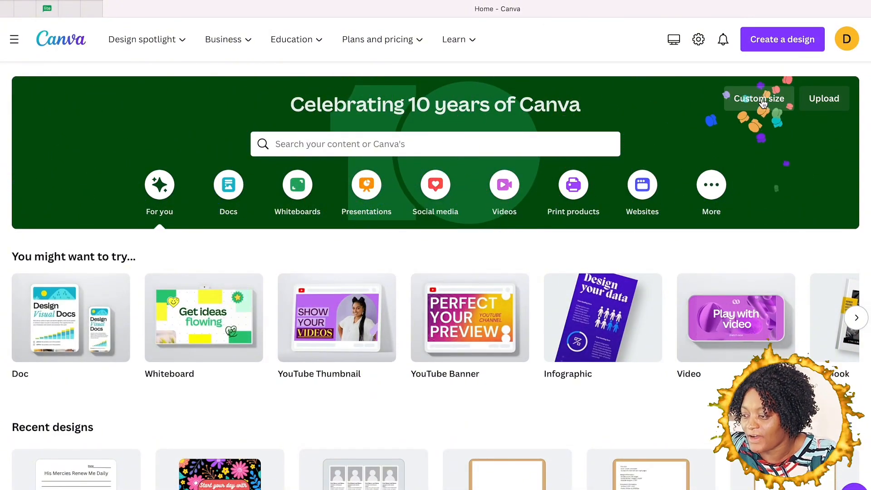
Create a new custom-size design in Canva measuring 12.394 × 9.25 in.
left_click(760, 99)
left_click(743, 156)
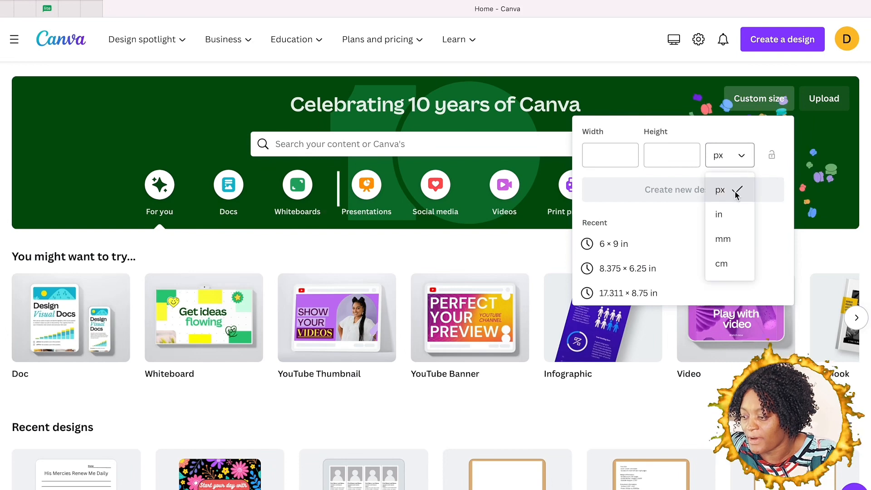
left_click(728, 218)
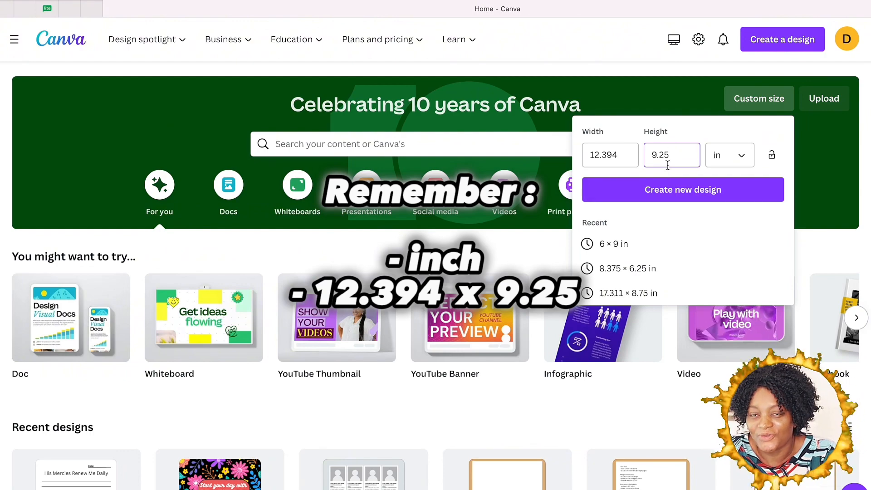
left_click(676, 194)
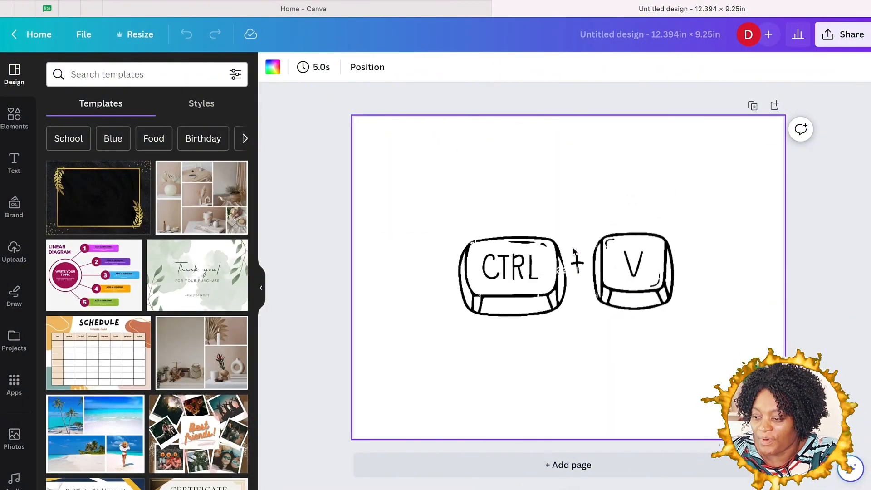
Paste the KDP cover template image onto the blank page and enlarge it to fill the page.
key("ctrl+v")
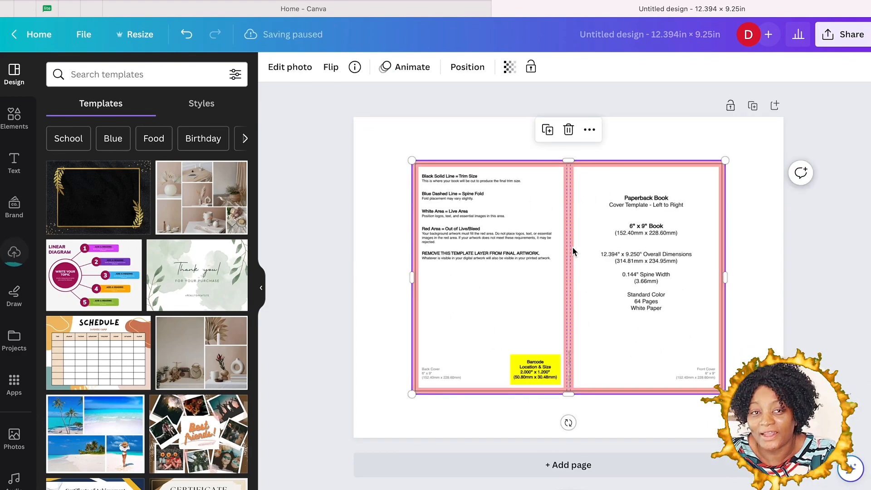
left_click_drag(414, 162, 358, 118)
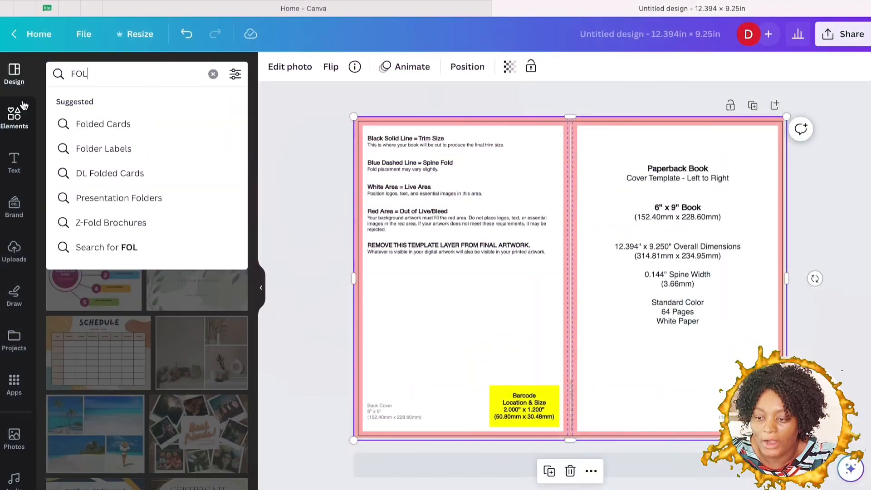
Search the elements library for "FLORAL PATTERNS" and browse the photo results for a cover background.
left_click(18, 113)
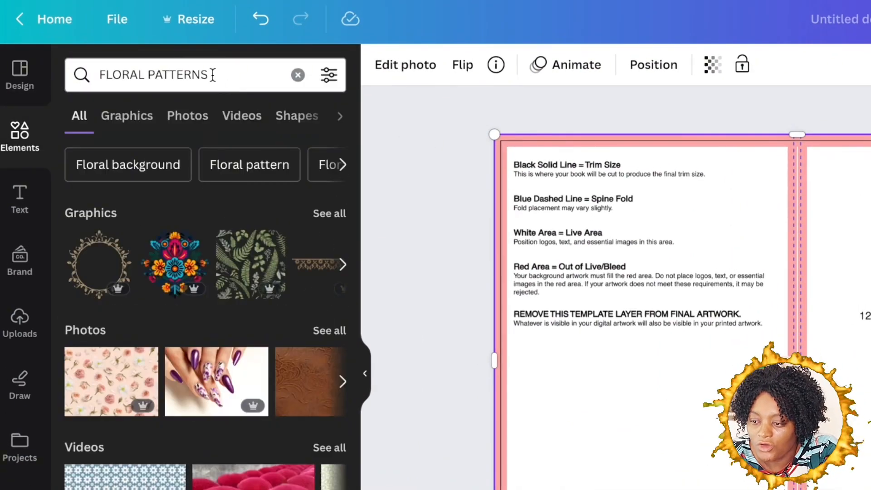
left_click(228, 74)
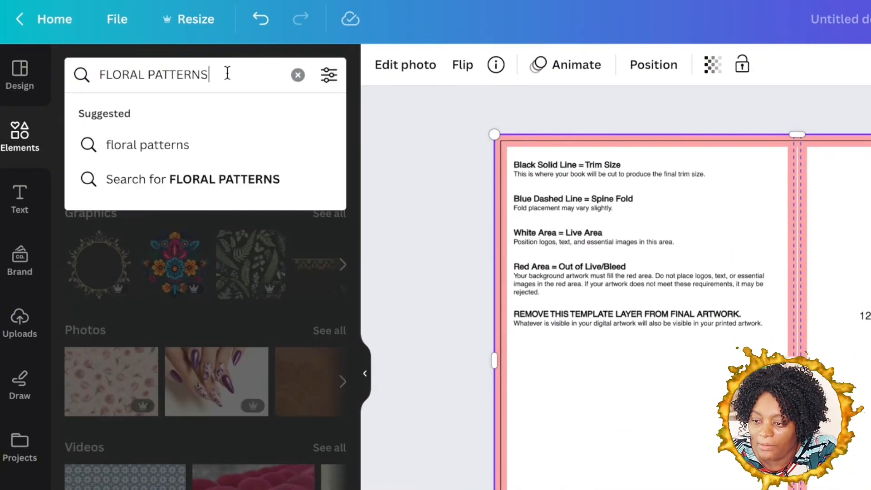
key("BackSpace")
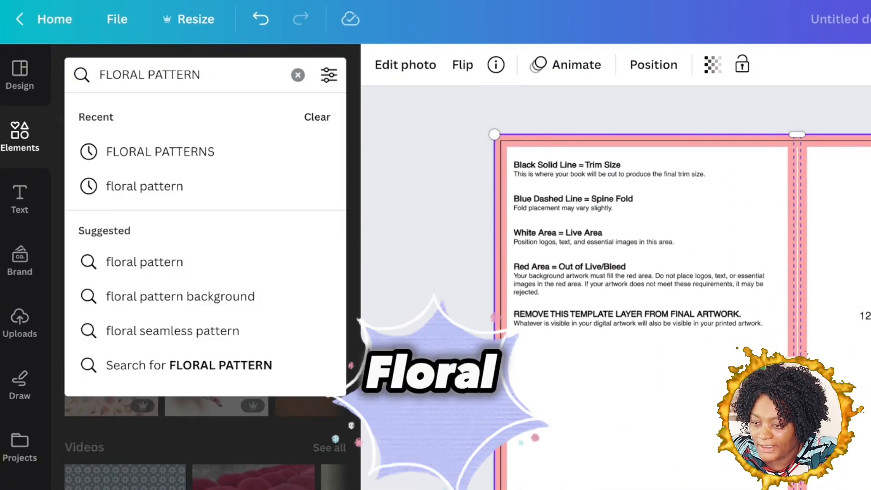
type("A")
key("BackSpace")
type("S")
key("Return")
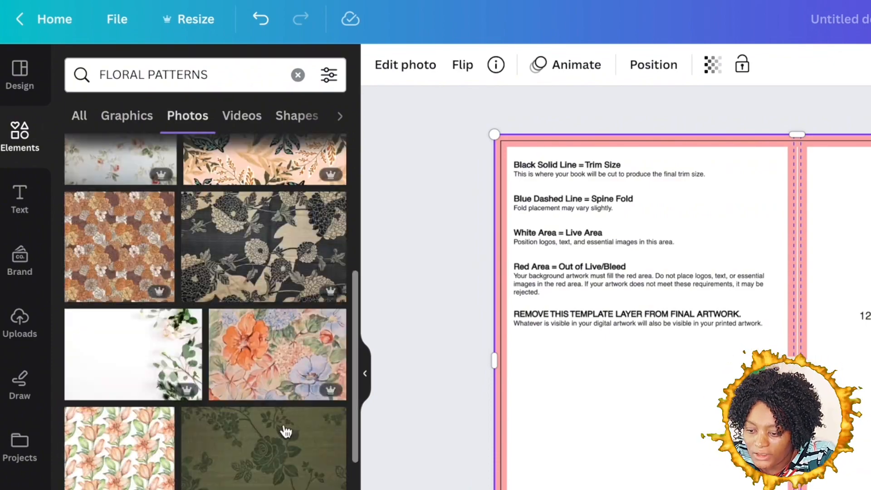
scroll(284, 431, "down", 10)
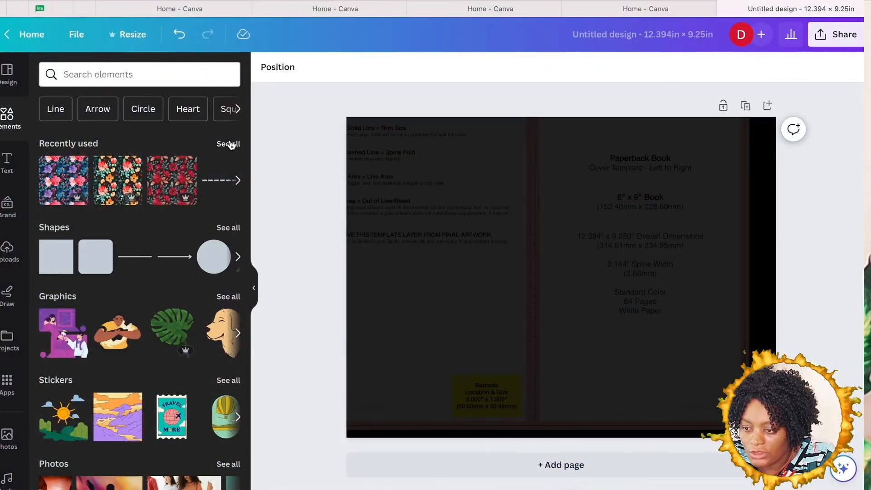
Add the multicolored floral pattern on black from the recently used elements over the upper front cover and duplicate it.
left_click(228, 143)
left_click(192, 322)
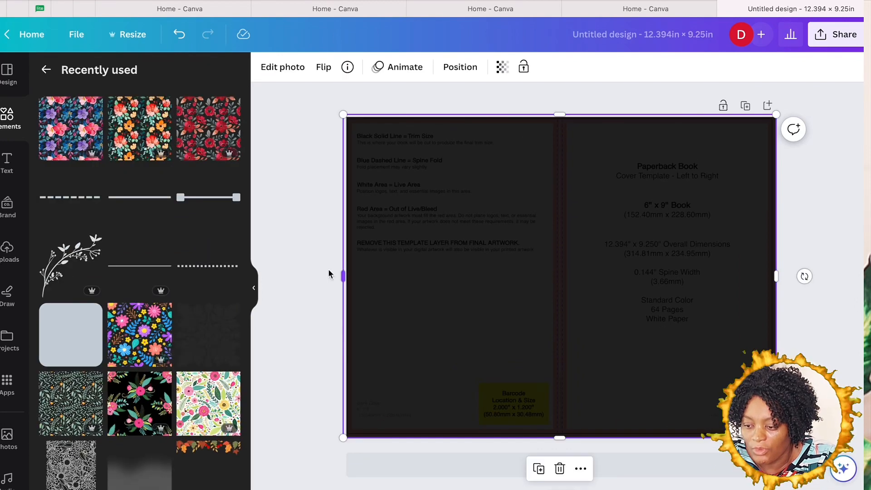
left_click(135, 336)
left_click_drag(581, 291, 665, 258)
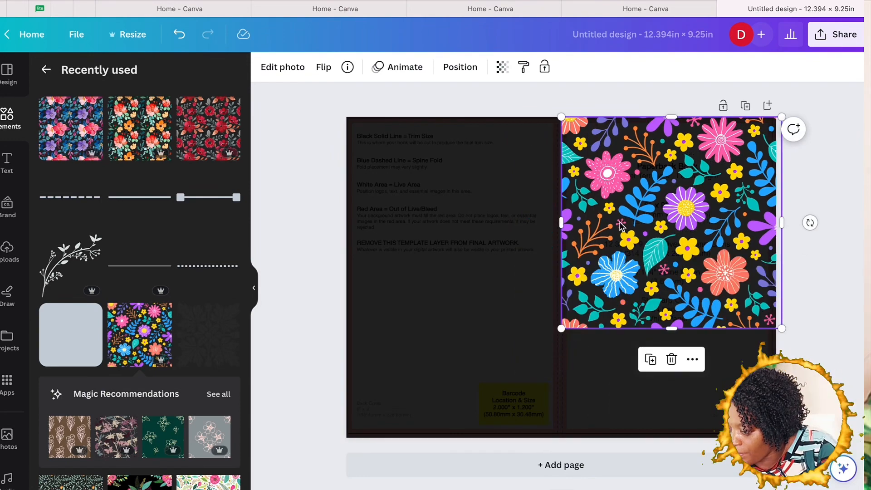
key("super+d")
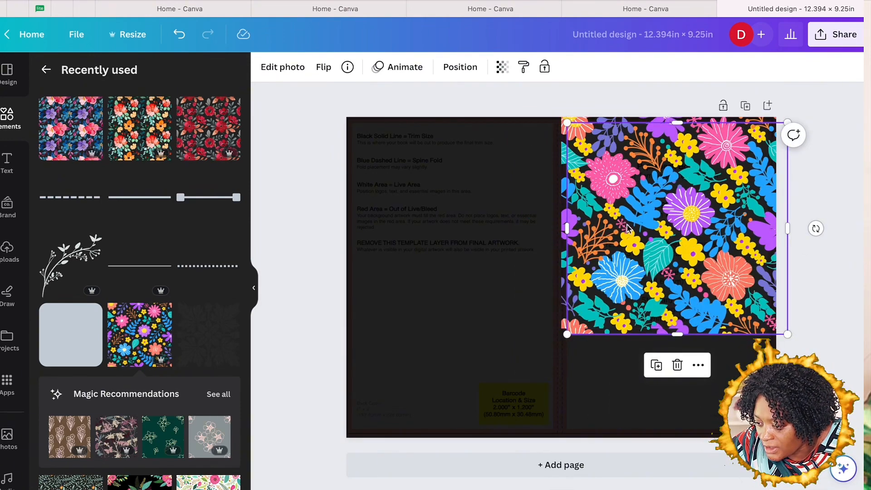
Place the duplicate floral pattern directly beneath the first to fill the lower front cover, and fit the upper one to the page's width.
left_click_drag(627, 227, 625, 429)
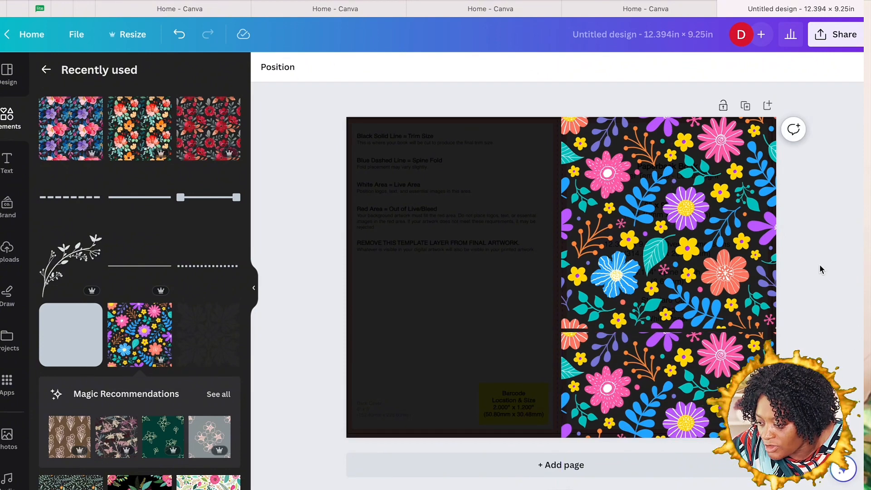
left_click(679, 379)
left_click_drag(679, 379, 679, 379)
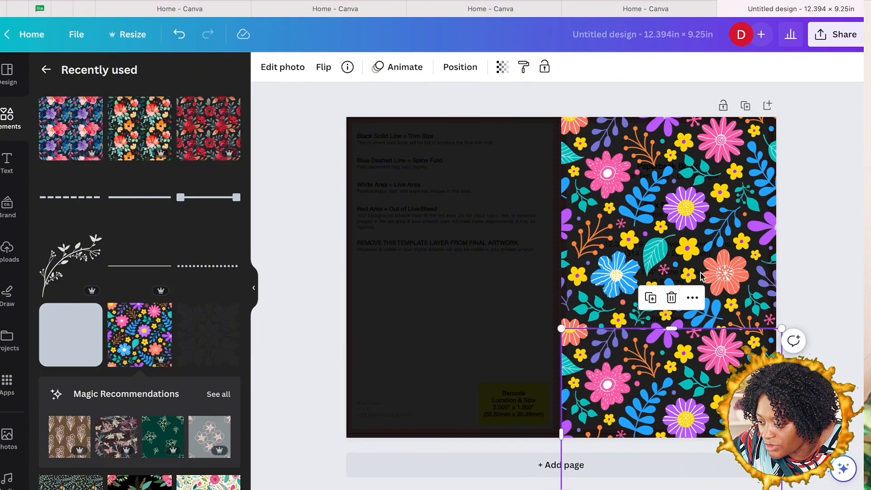
left_click(795, 222)
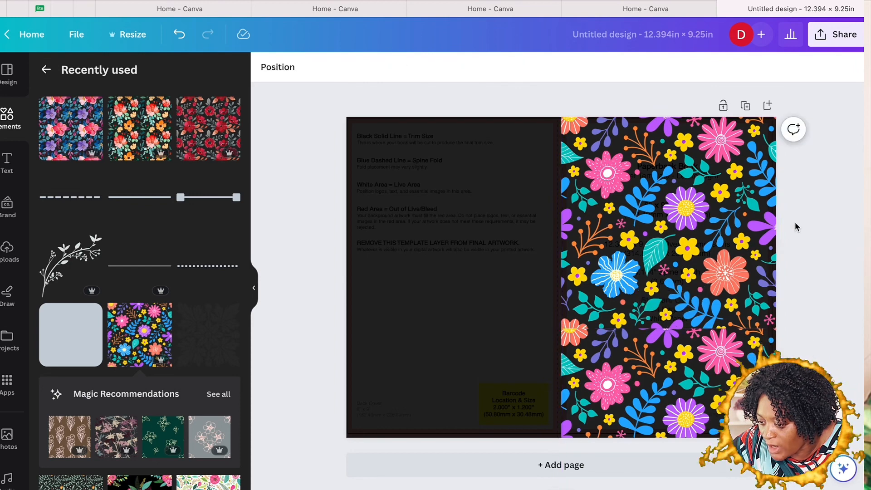
left_click(686, 381)
left_click(615, 187)
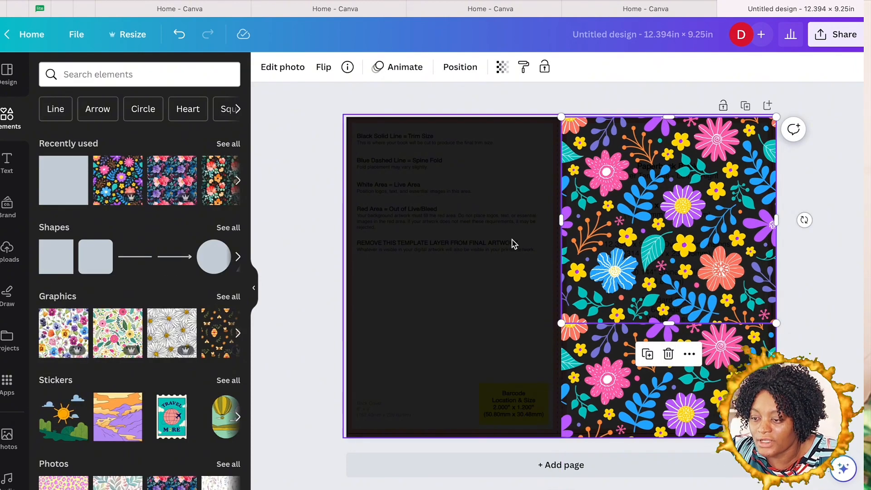
Cover the whole back cover area with an orange square, and delete the square again.
left_click(68, 181)
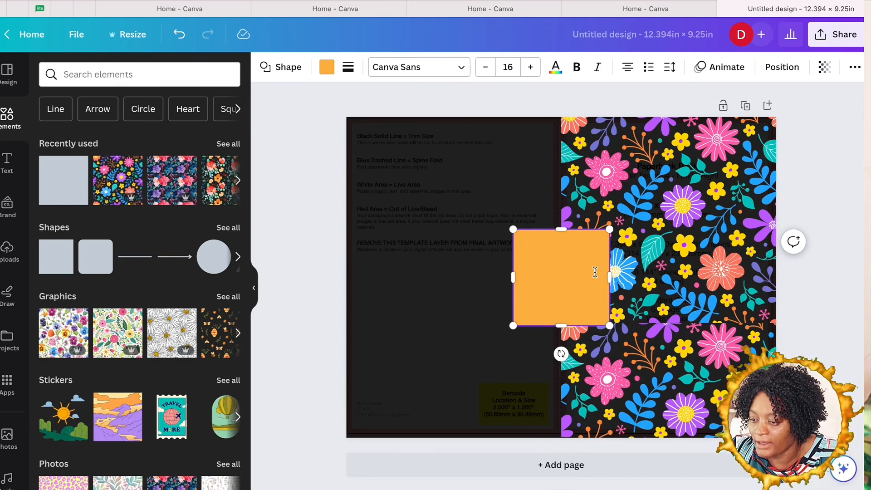
left_click(471, 306)
left_click_drag(566, 282, 401, 173)
left_click_drag(444, 213, 561, 337)
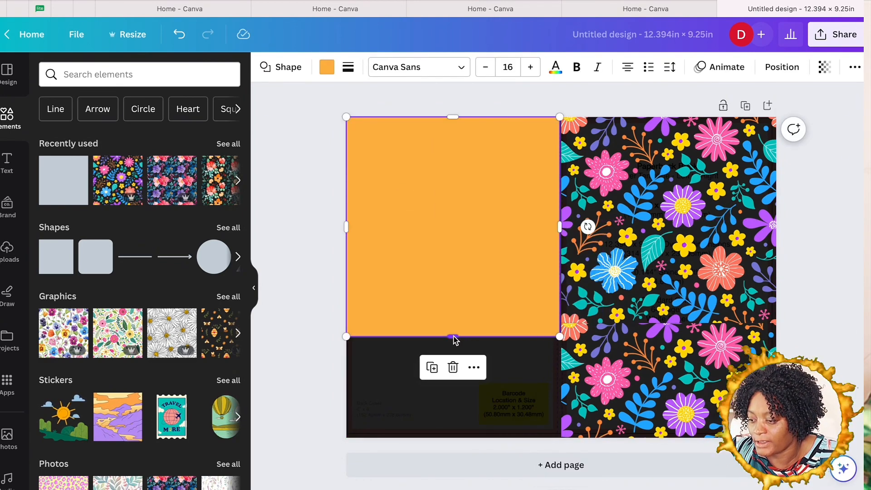
left_click_drag(453, 336, 473, 444)
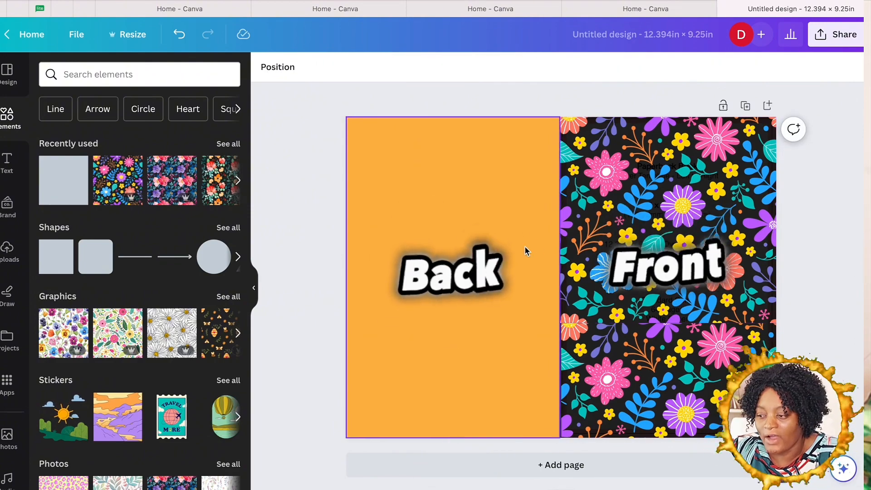
key("Delete")
Duplicate both front cover pattern images and place the copies over the back cover so that the floral pattern fills it.
left_click(657, 218)
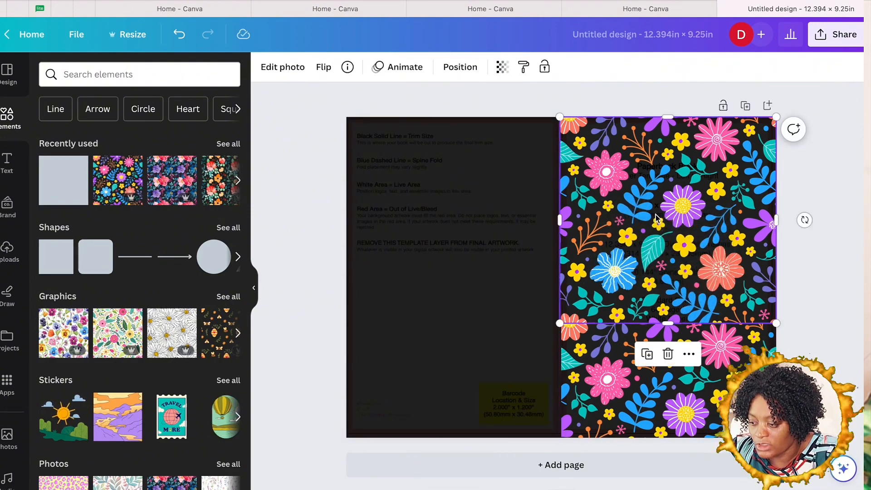
left_click(664, 344, "shift")
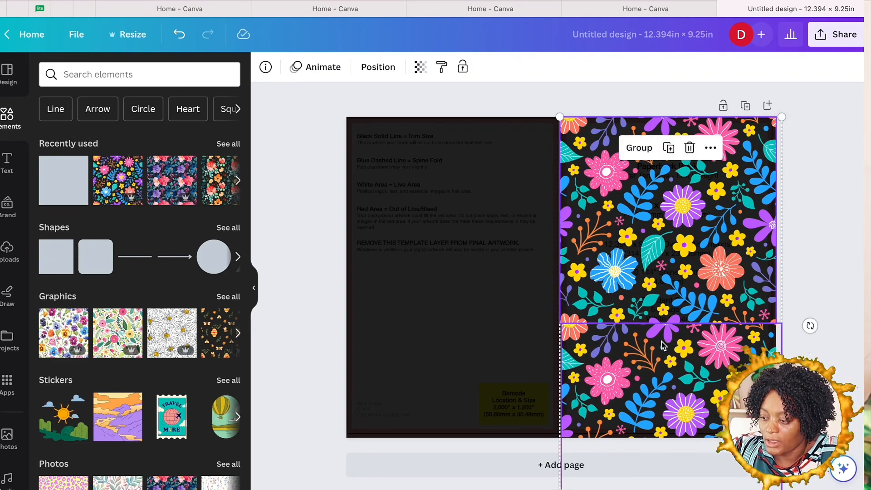
key("super+v")
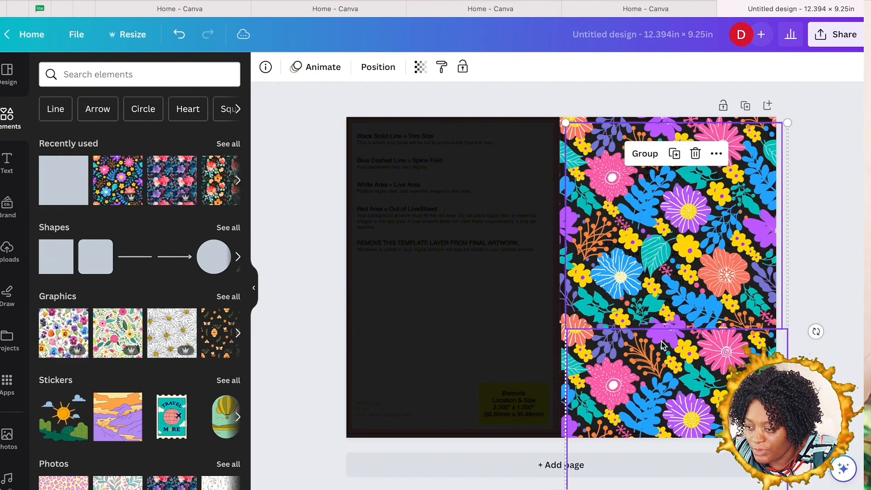
left_click_drag(664, 346, 445, 333)
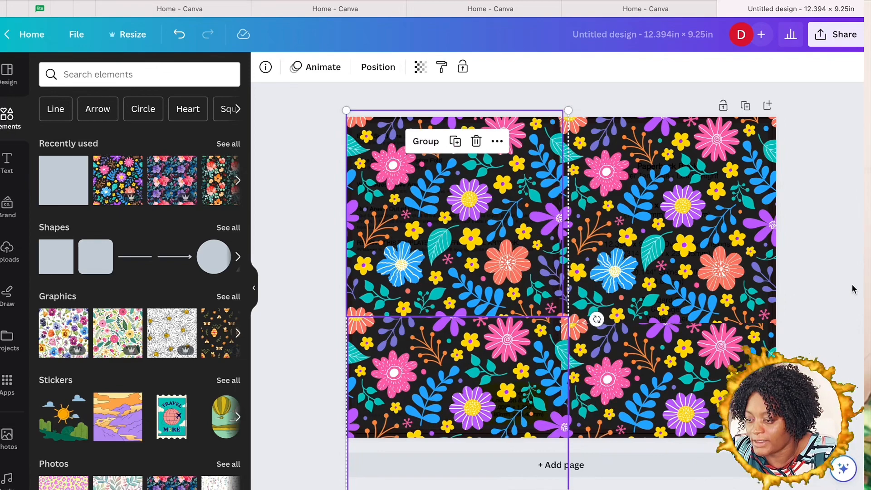
key("super+z")
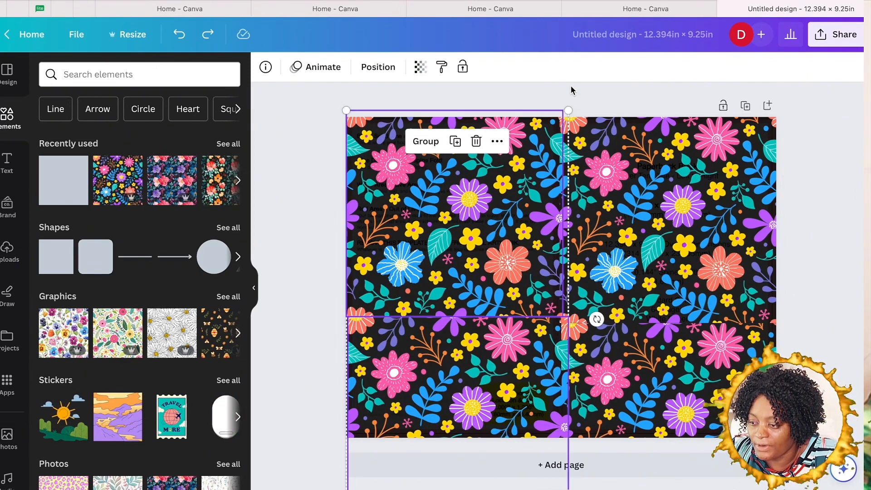
Crop the upper back cover pattern to the page's top edge and remove the KDP template image behind the patterns.
left_click(482, 156)
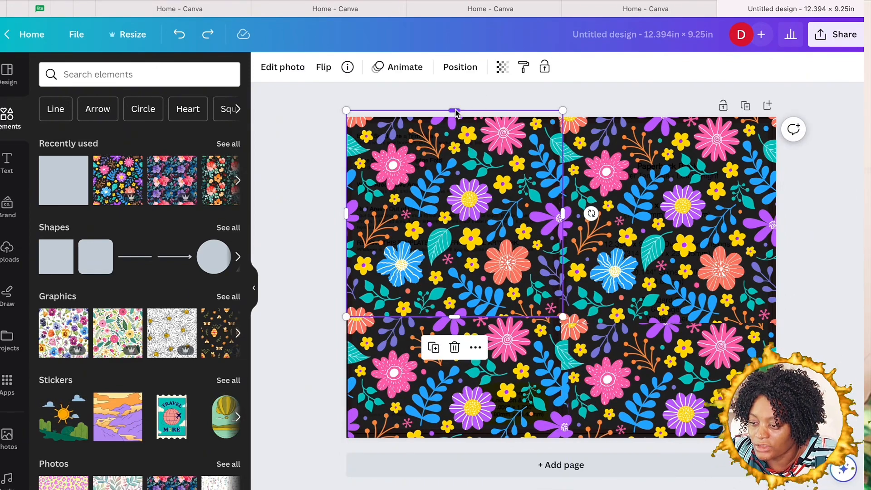
left_click_drag(455, 111, 456, 148)
left_click(390, 126)
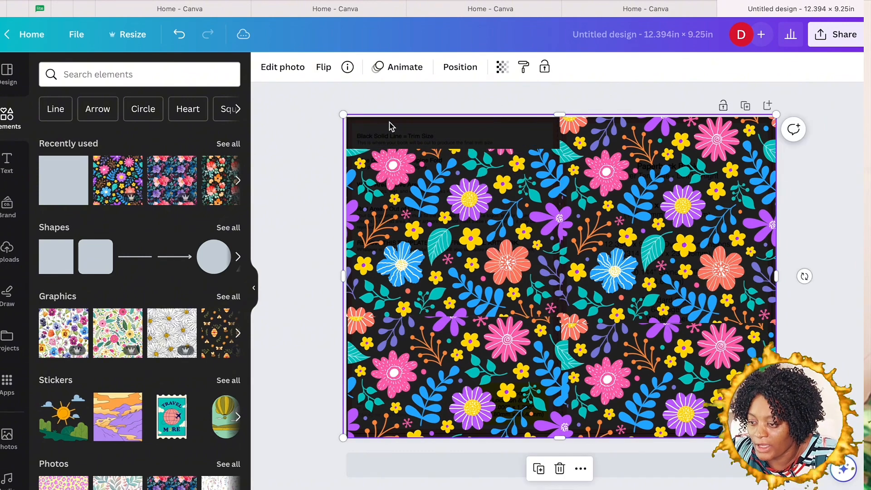
left_click(421, 175)
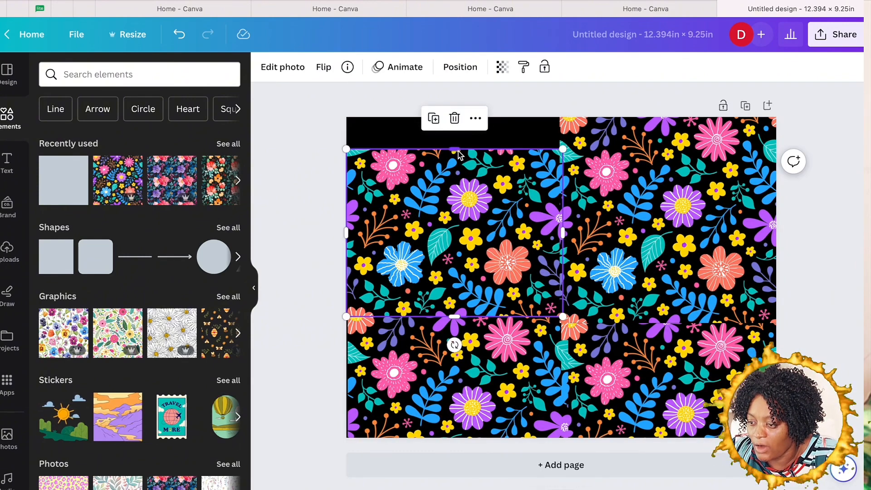
left_click_drag(458, 152, 457, 121)
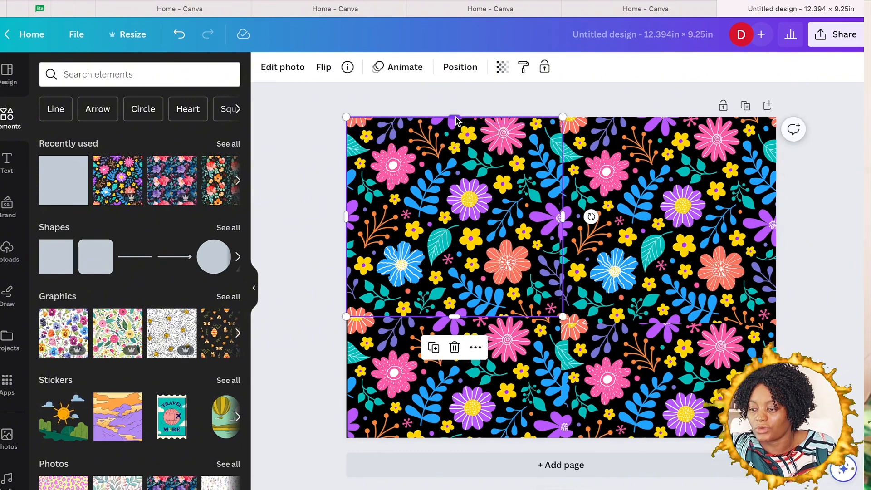
left_click(824, 284)
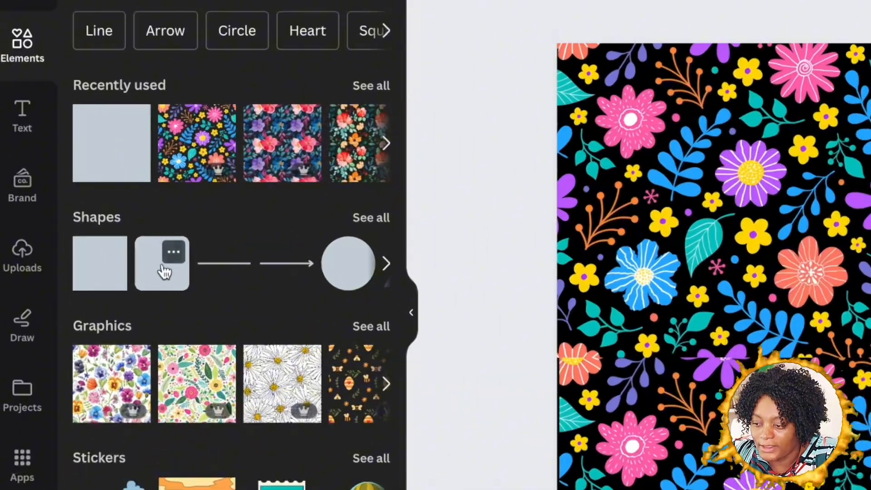
Add a rounded square to the upper front cover and stretch it into a wide yellow title box.
left_click(162, 268)
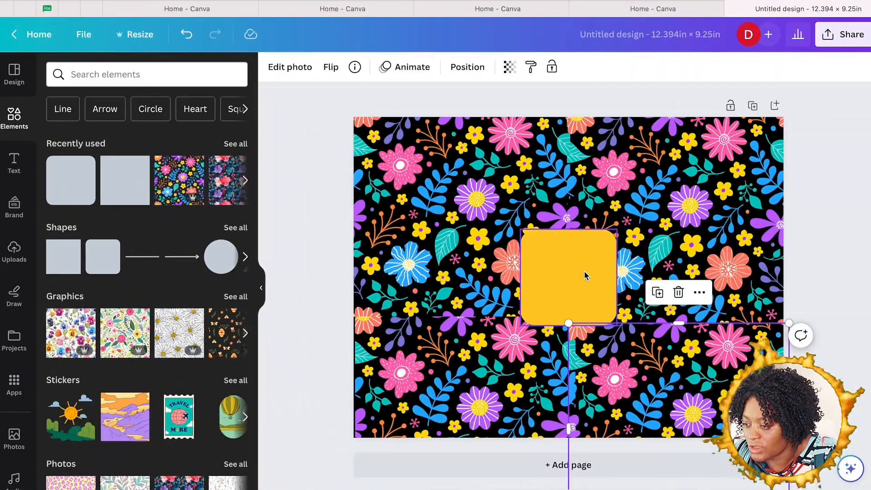
left_click_drag(585, 275, 680, 204)
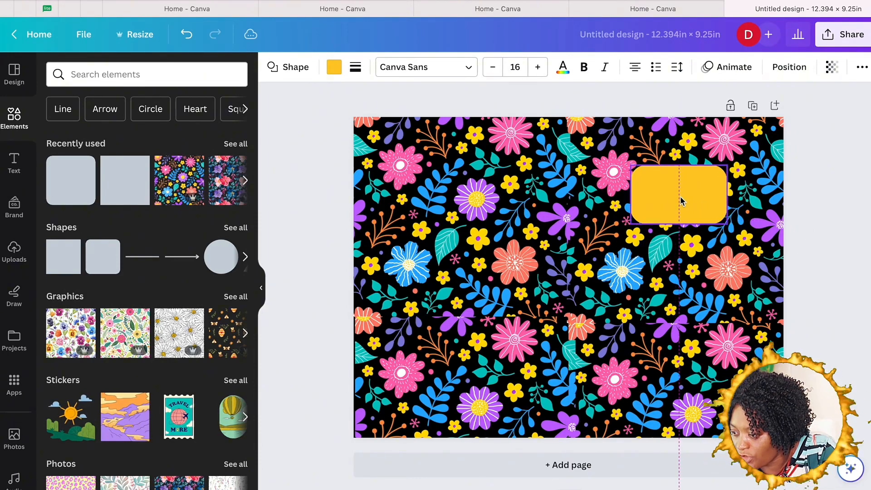
left_click_drag(680, 201, 748, 195)
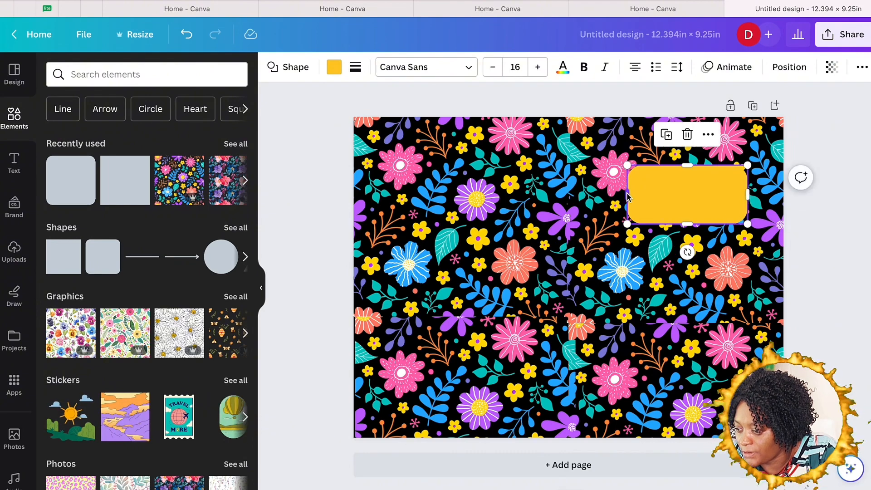
left_click_drag(627, 196, 617, 197)
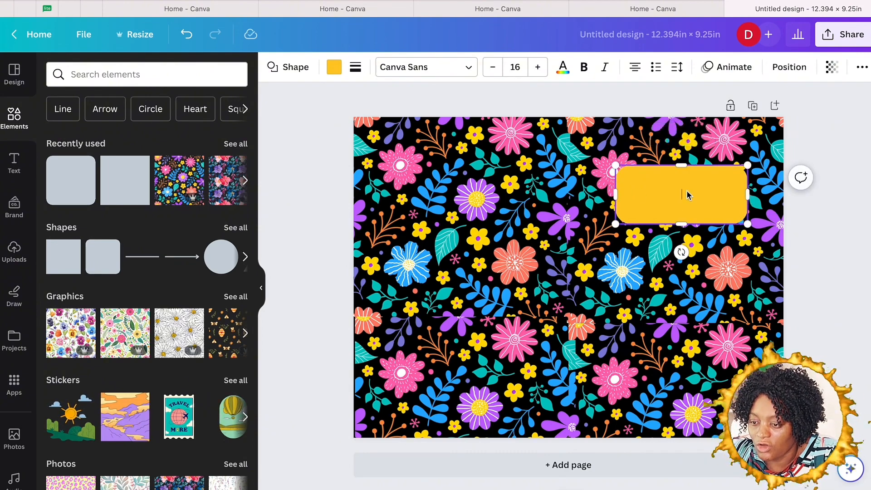
left_click(333, 68)
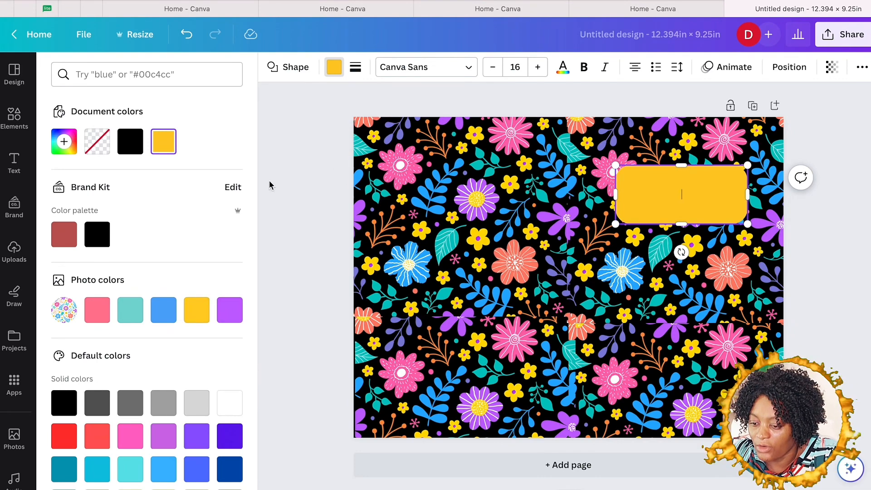
left_click(131, 435)
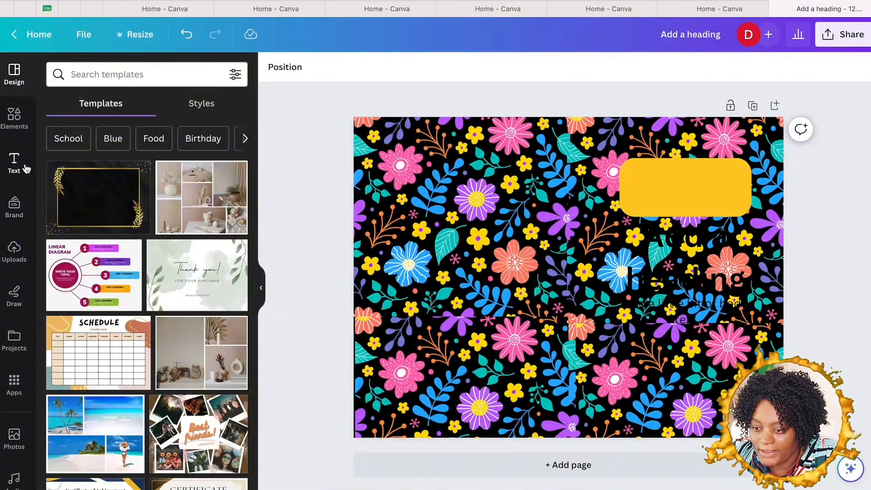
Add the text "Start Your Day With" along the upper part of the yellow title box.
left_click(18, 164)
left_click(136, 221)
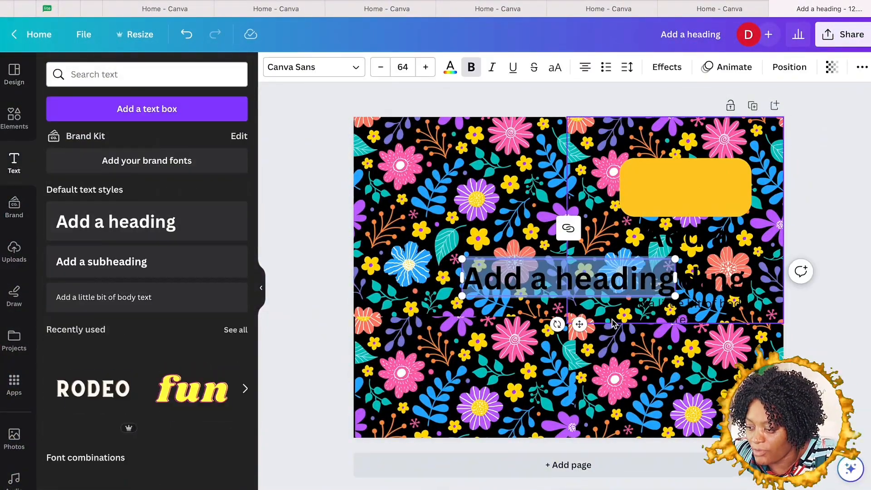
left_click_drag(538, 264, 589, 190)
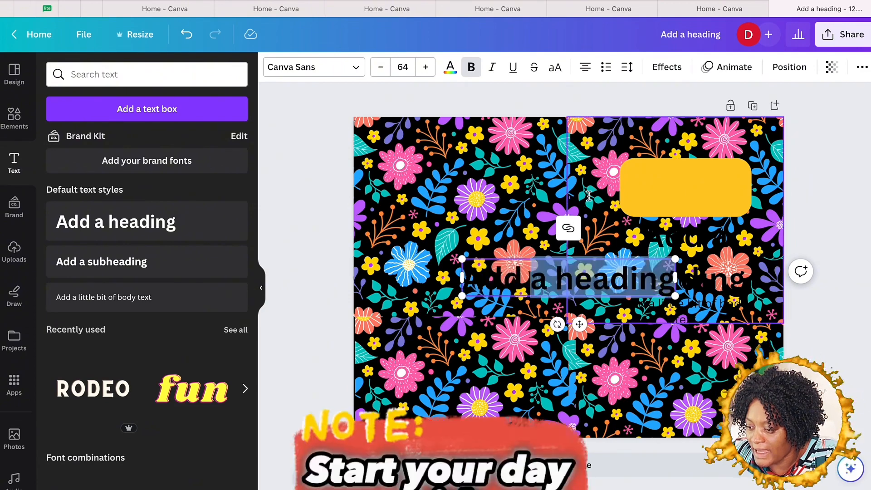
left_click(606, 210)
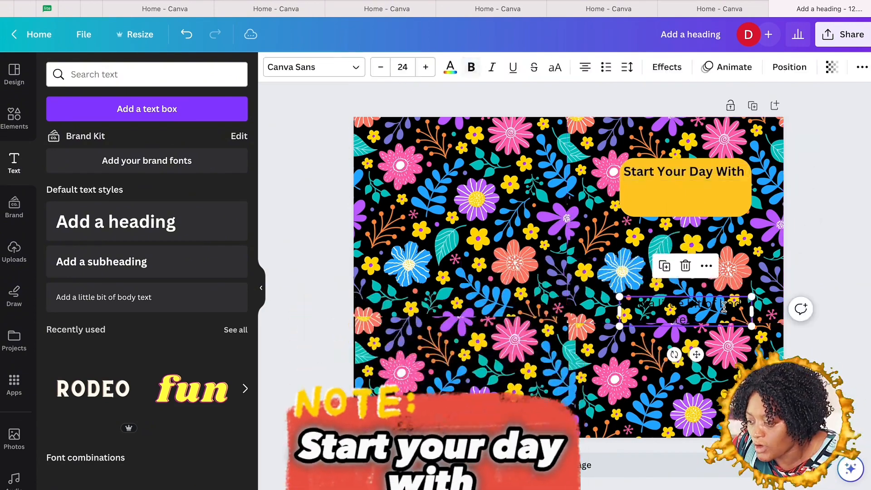
left_click_drag(691, 171, 693, 174)
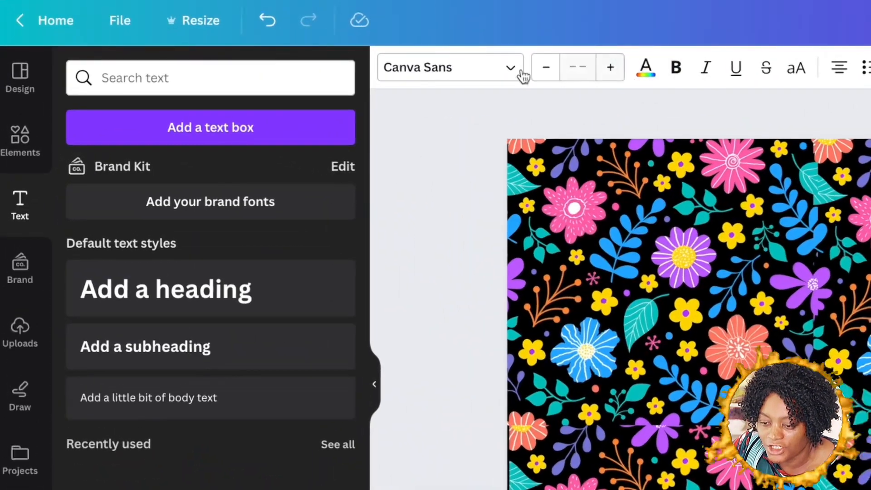
Set the font of the "Start Your Day With" text to Bukhari Script.
left_click(503, 68)
scroll(181, 334, "down", 2)
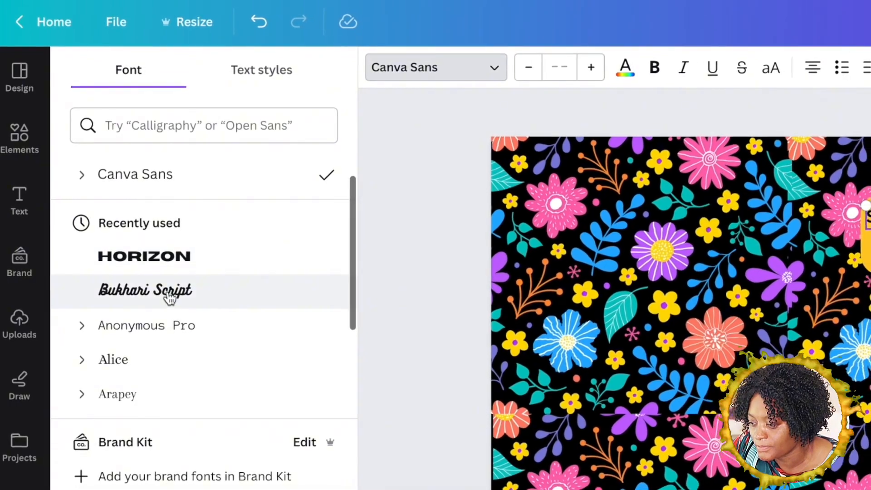
left_click(170, 295)
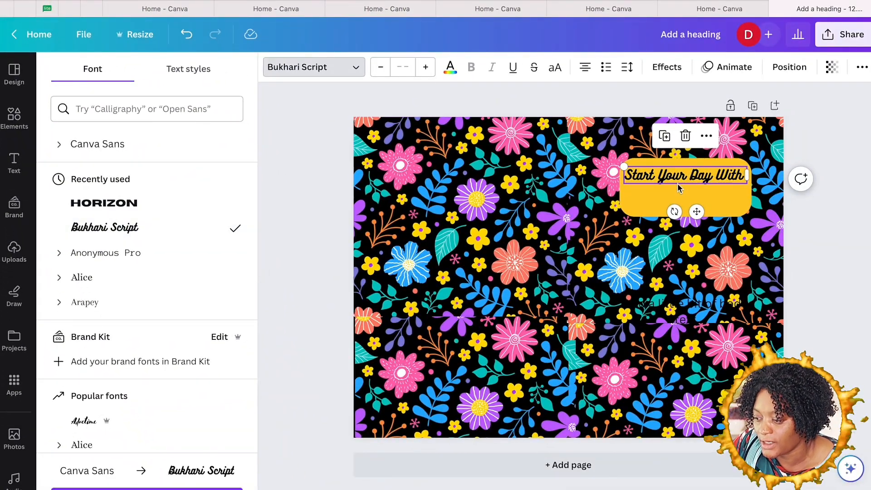
Enter "Gratitude" as the title below "Start Your Day With" and enlarge it to size 53.7.
left_click(689, 198)
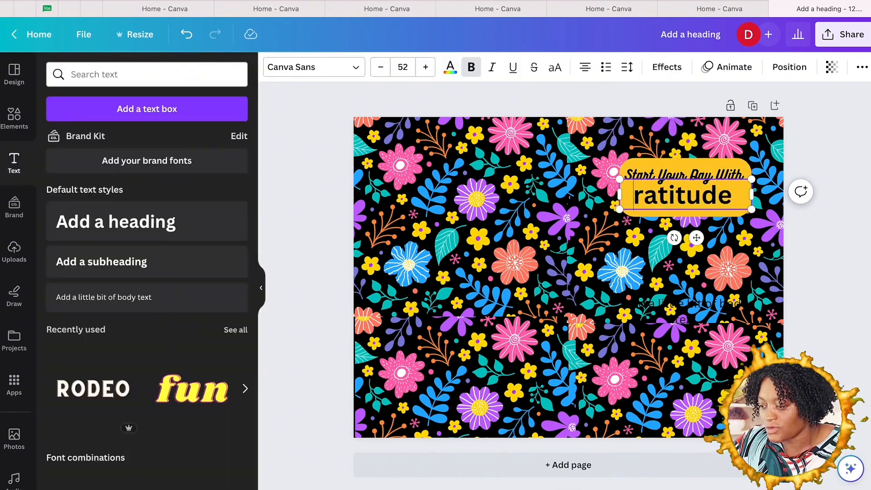
type("G")
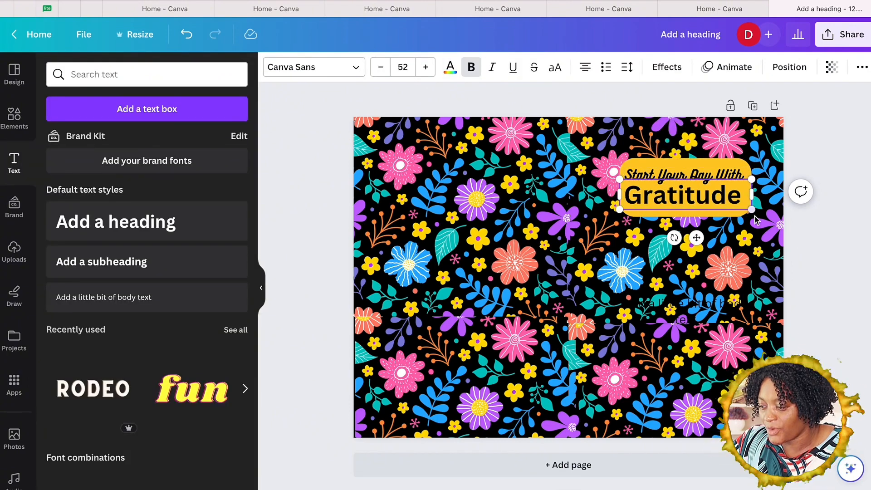
left_click(756, 252)
left_click(742, 198)
left_click_drag(752, 180, 756, 178)
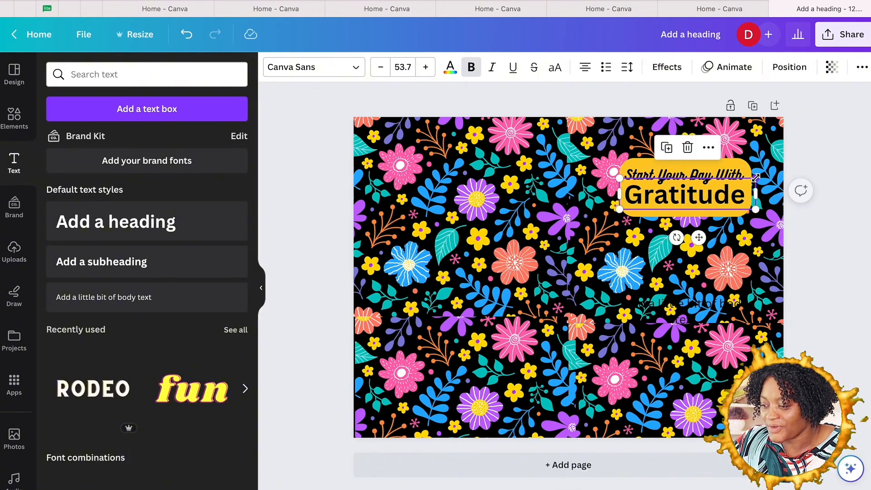
Set the font of the "Gratitude" title text to Futura Black.
left_click(690, 308)
left_click(692, 195)
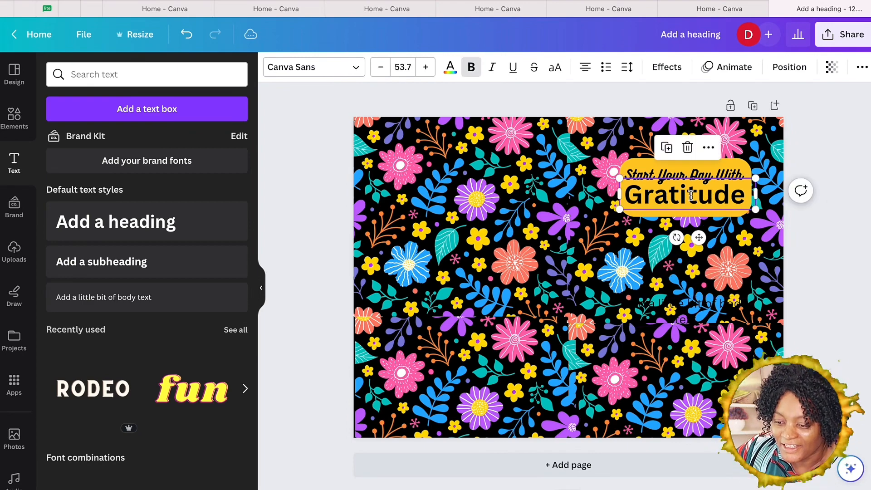
left_click(330, 65)
scroll(102, 304, "down", 2)
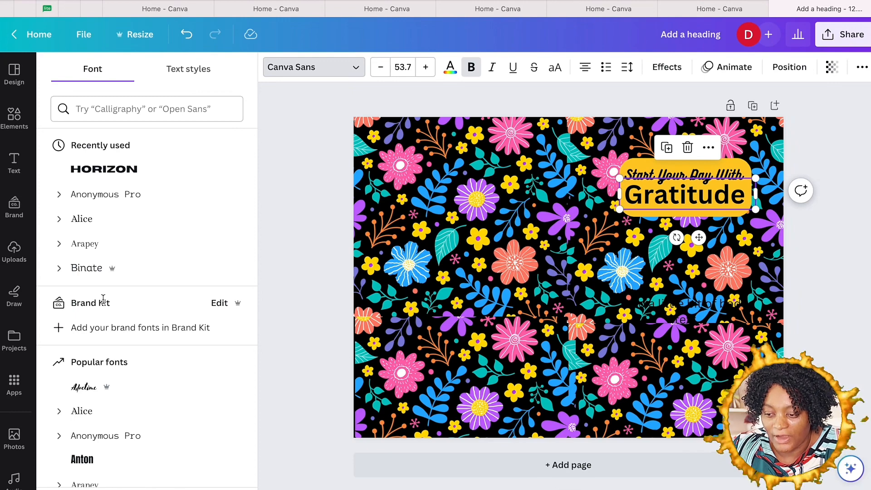
scroll(104, 302, "down", 5)
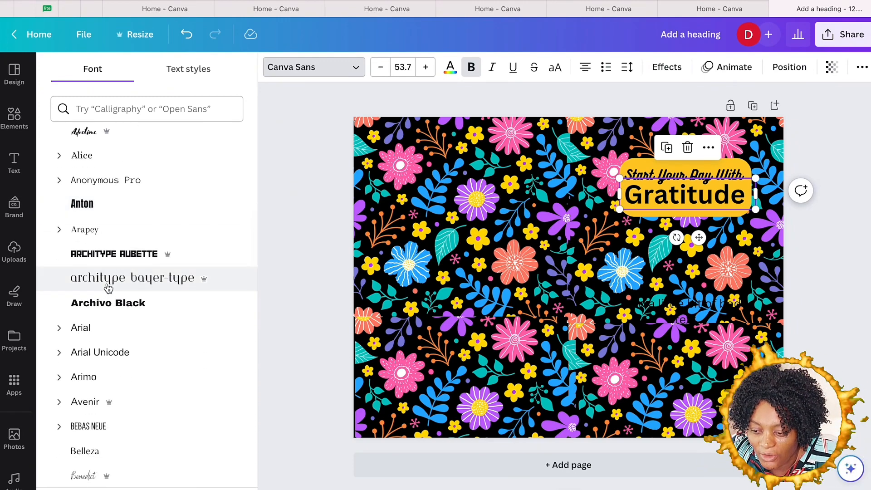
scroll(108, 288, "down", 10)
left_click(98, 257)
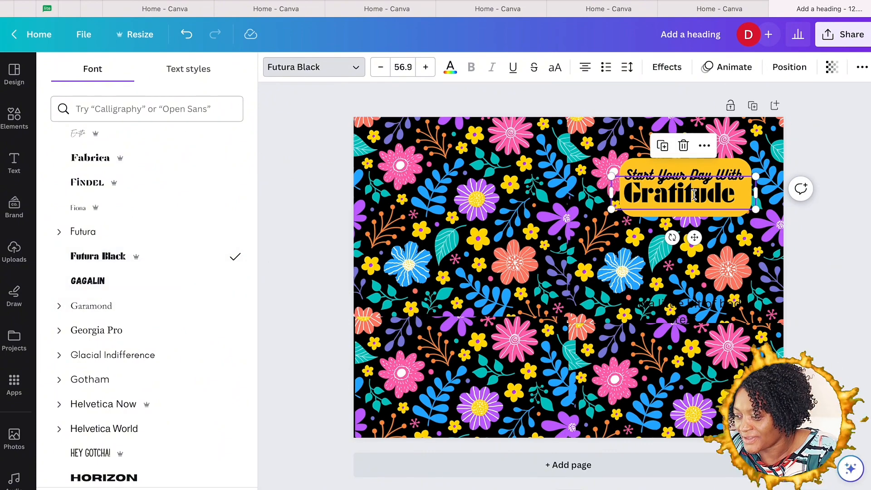
left_click(659, 234)
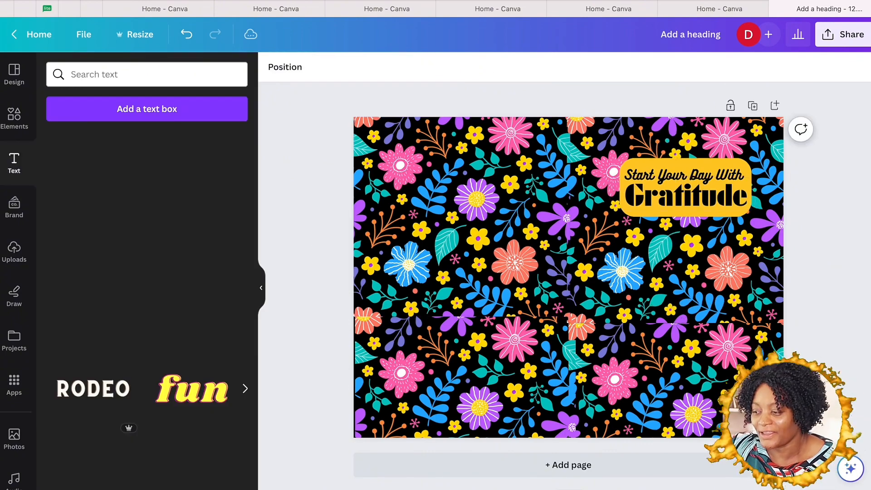
Increase the corner rounding of the yellow title box to 66.
left_click(667, 182)
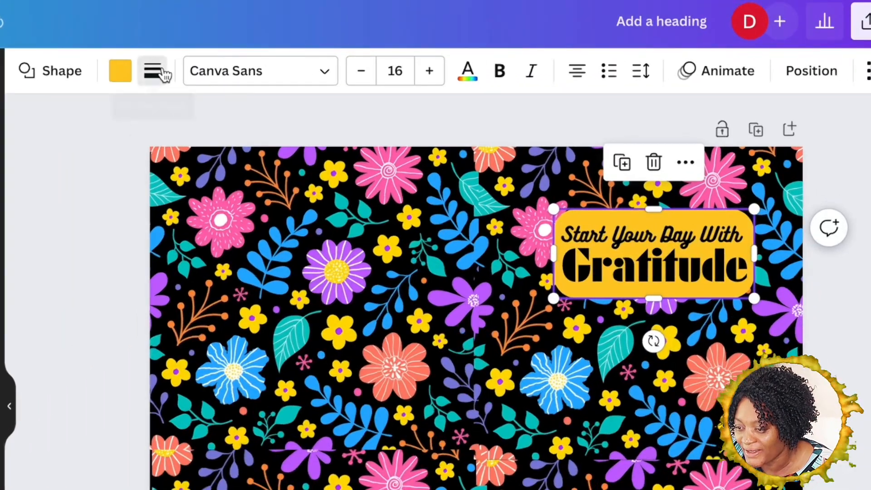
left_click(164, 75)
left_click_drag(153, 243, 363, 245)
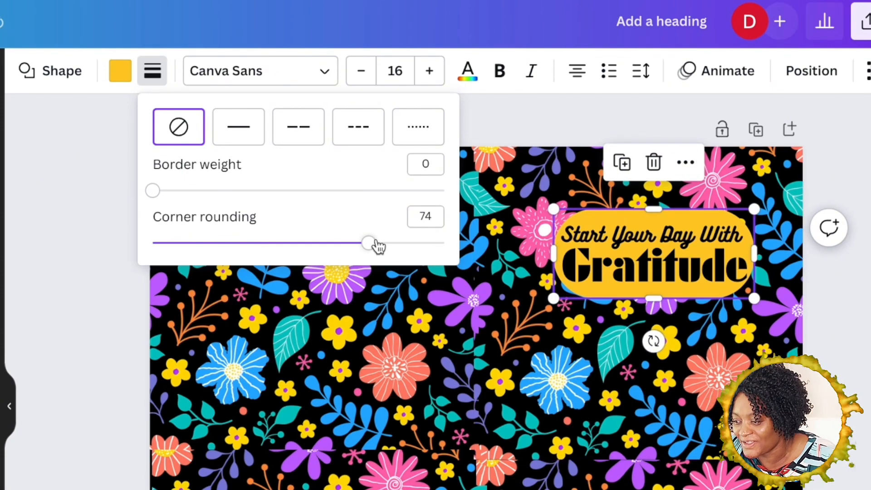
left_click_drag(368, 243, 347, 248)
Give the yellow title box a solid white border with a weight of 8.
left_click_drag(153, 190, 178, 196)
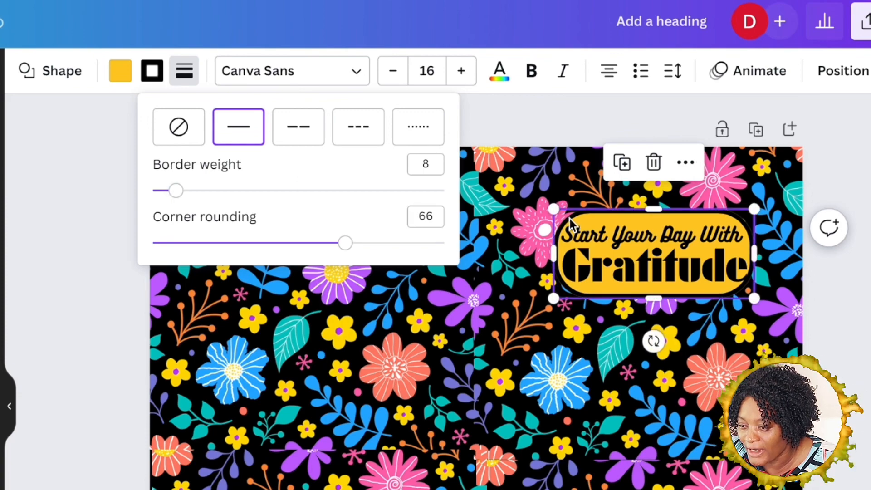
left_click(159, 80)
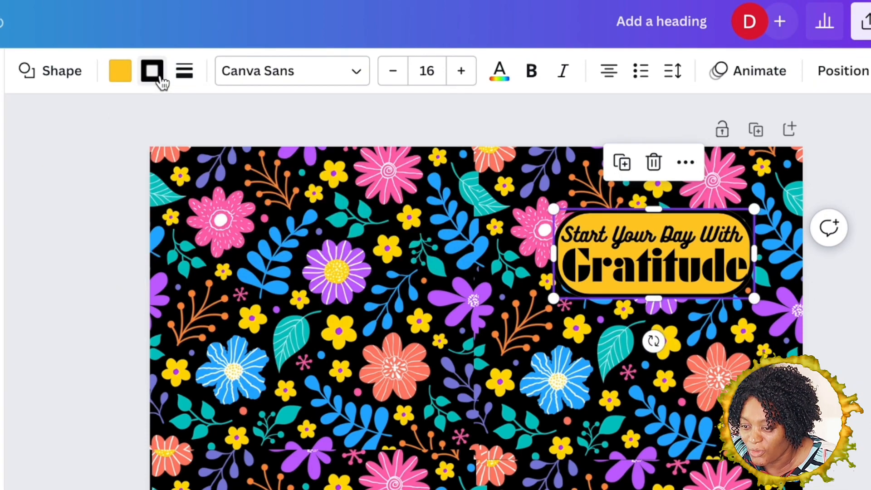
left_click(160, 80)
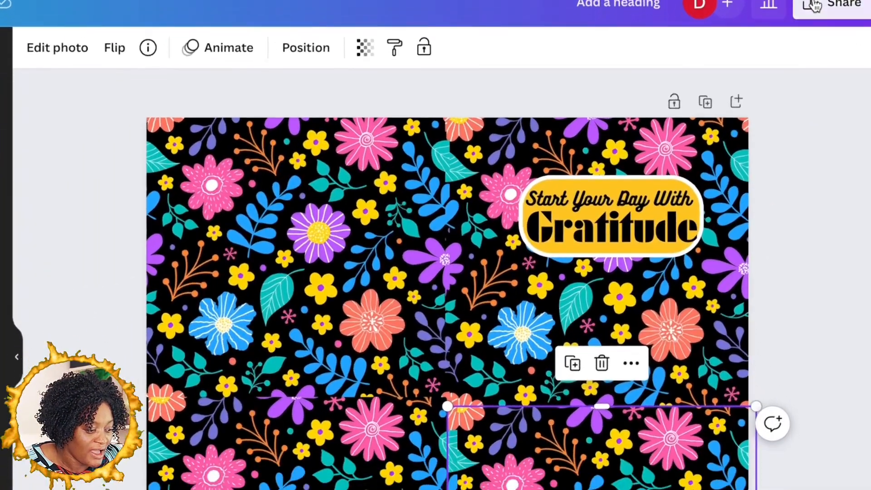
Set the cover design's download file type to PDF Print.
left_click(814, 5)
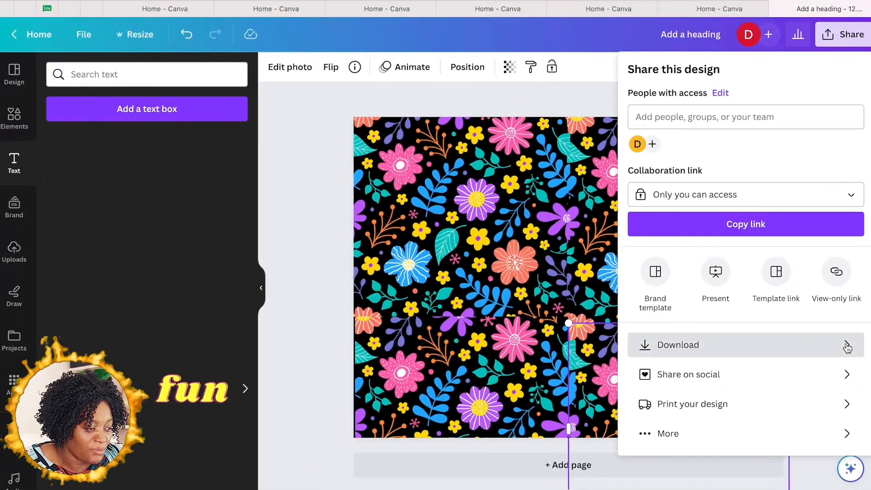
left_click(847, 347)
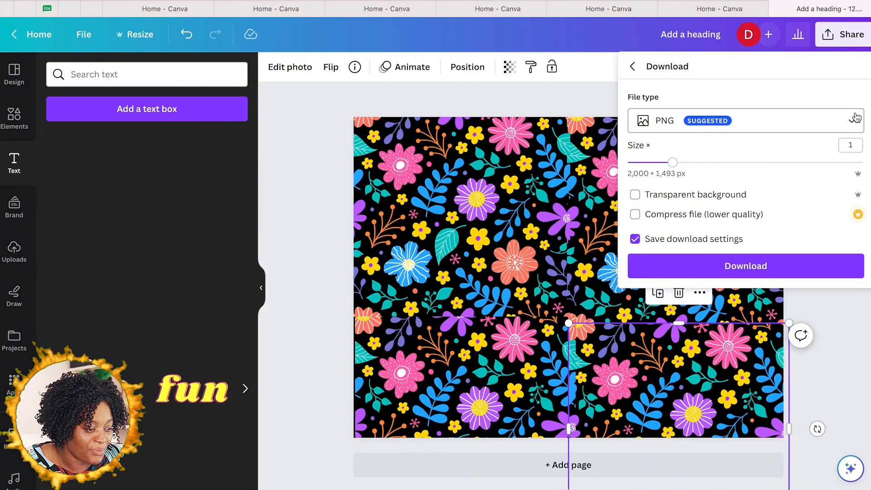
left_click(855, 119)
left_click(677, 261)
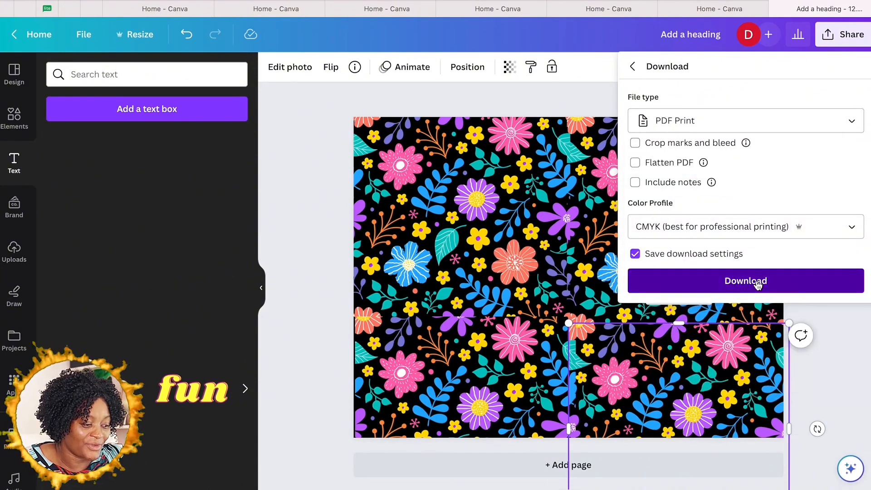